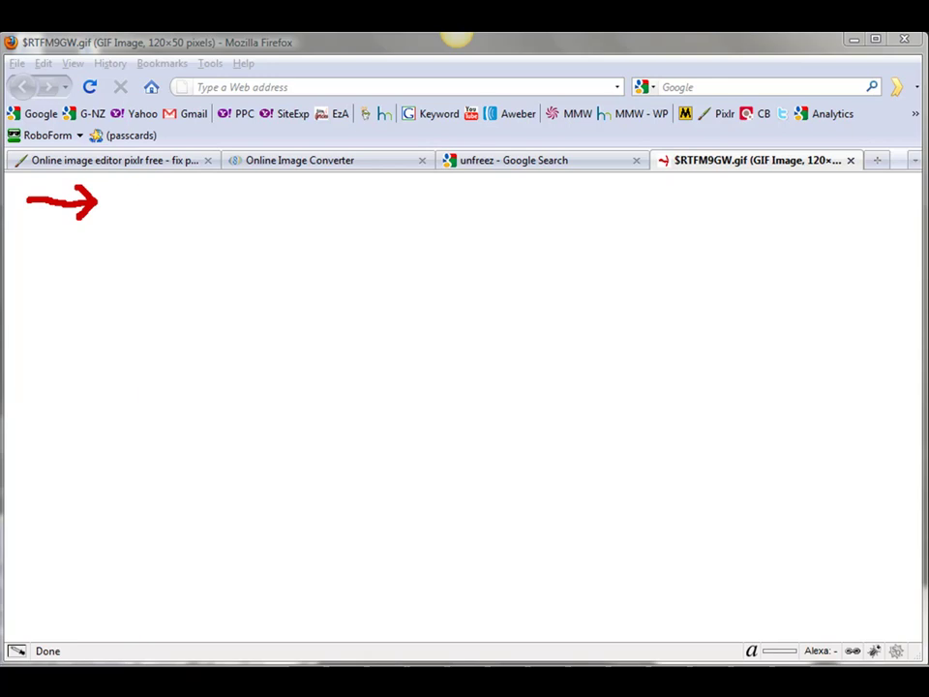
# Close the finished GIF and create a new 120×50 px image named arrow
pyautogui.click(851, 160)
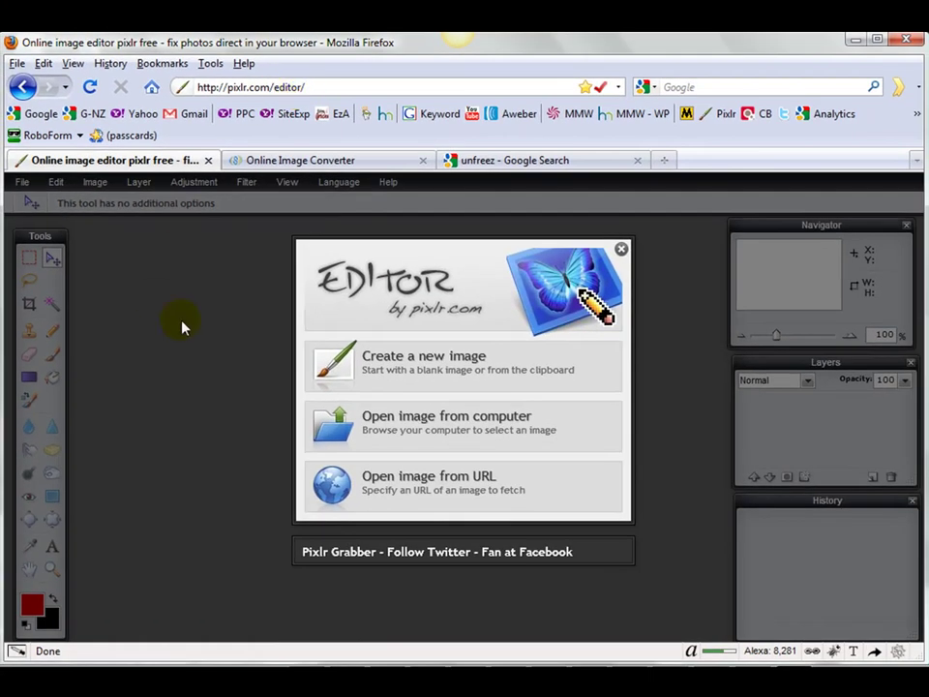
pyautogui.click(441, 368)
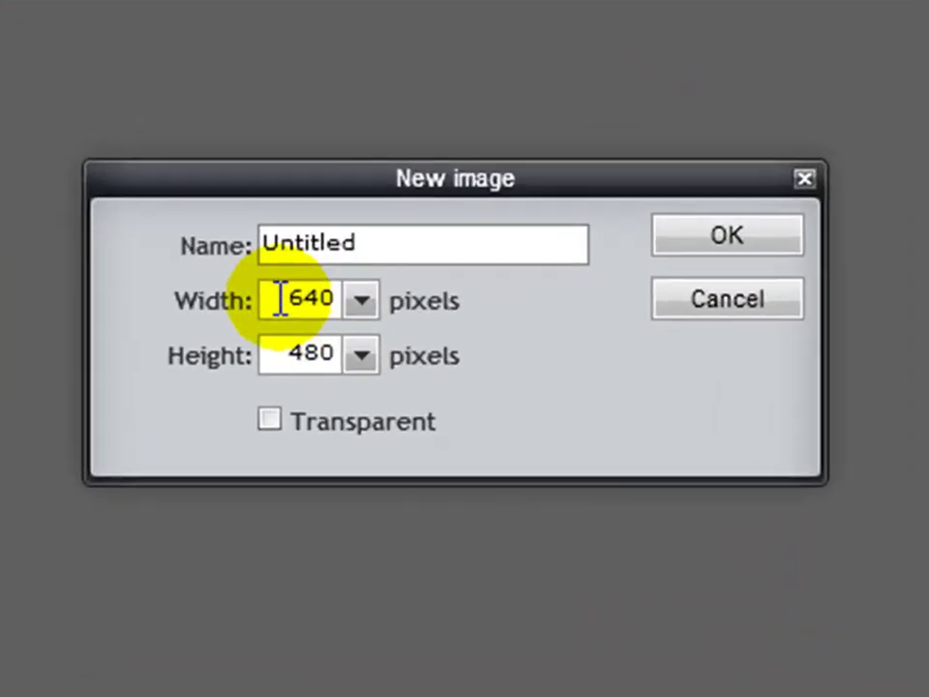
pyautogui.moveTo(280, 300); pyautogui.dragTo(341, 299)
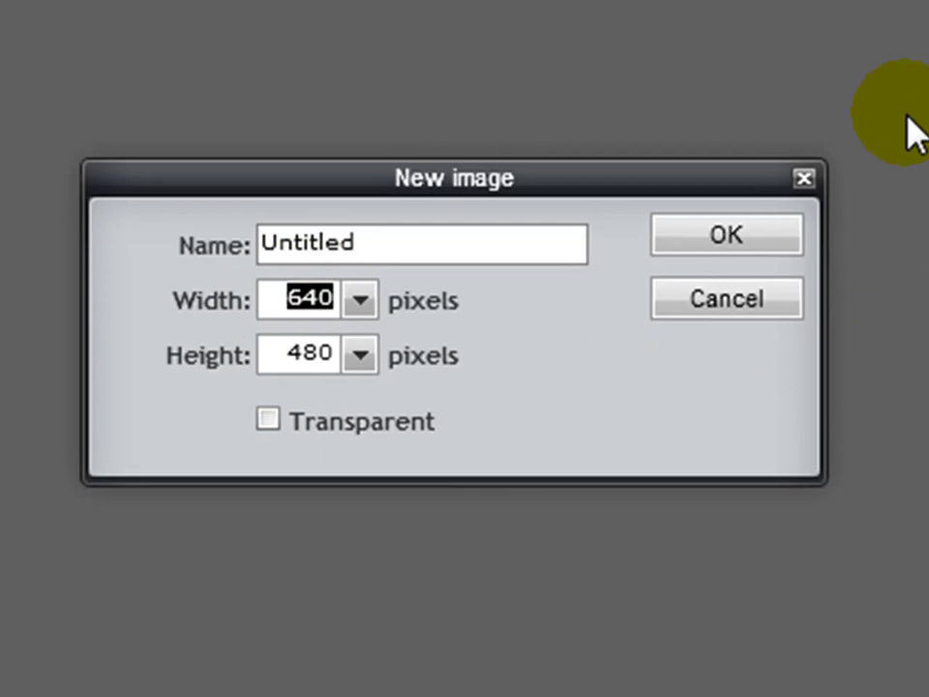
pyautogui.write('120')
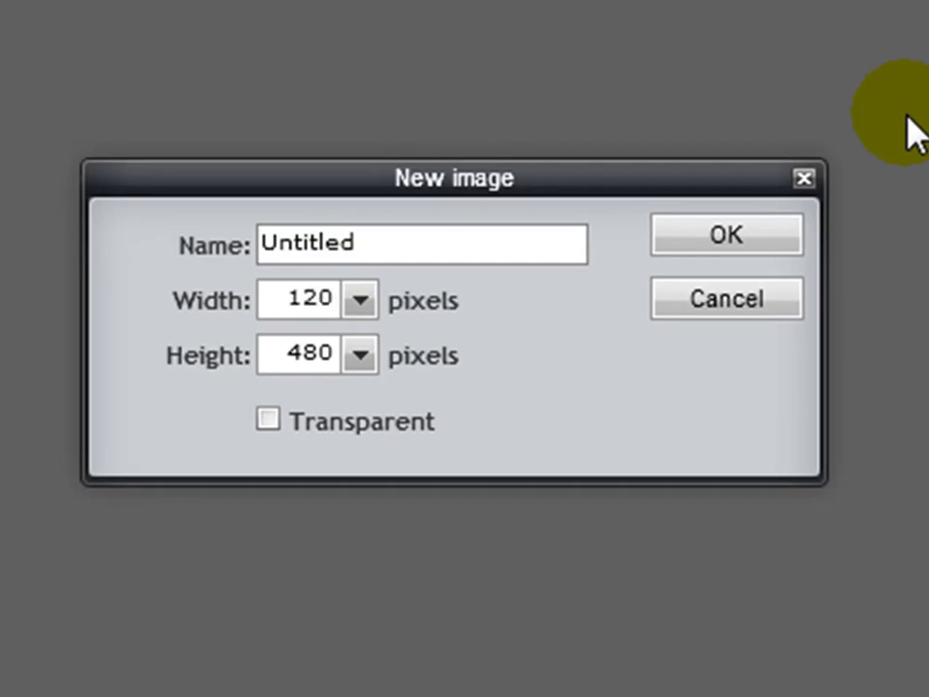
pyautogui.moveTo(263, 354); pyautogui.dragTo(351, 355)
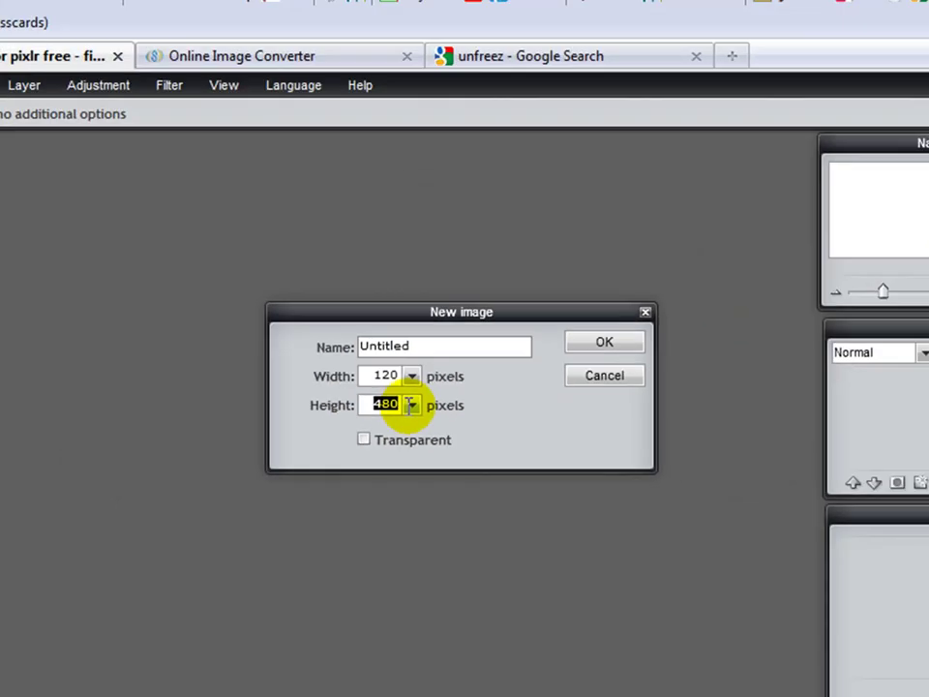
pyautogui.write('50')
pyautogui.hotkey('shift', 'Tab')
pyautogui.hotkey('shift', 'Tab')
pyautogui.write('arrow')
pyautogui.click(569, 373)
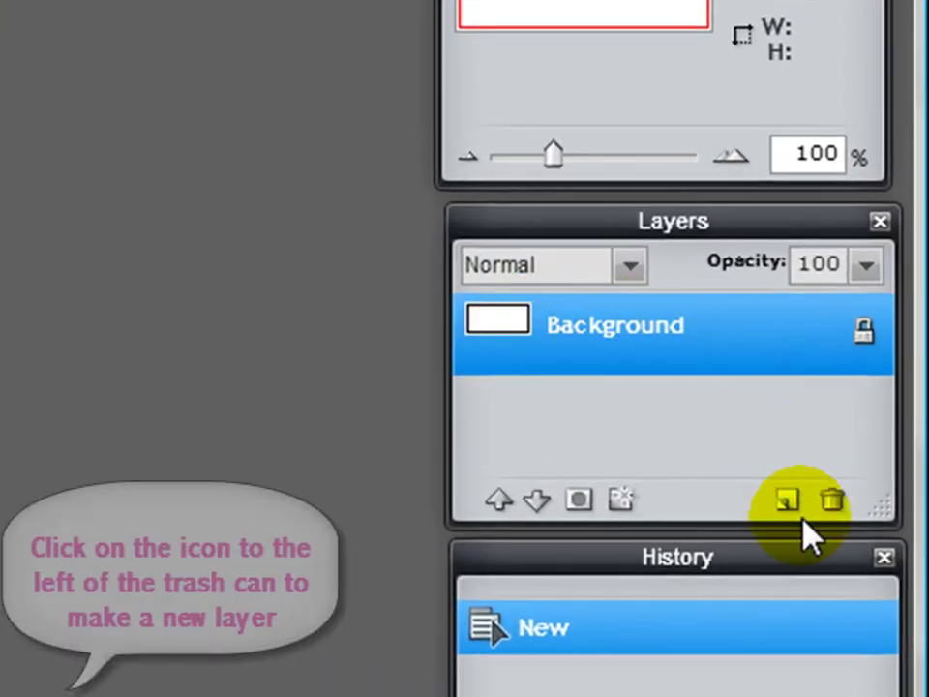
# Add Layer 1 above the Background and choose the Pencil with the 9 px brush preset
pyautogui.click(788, 501)
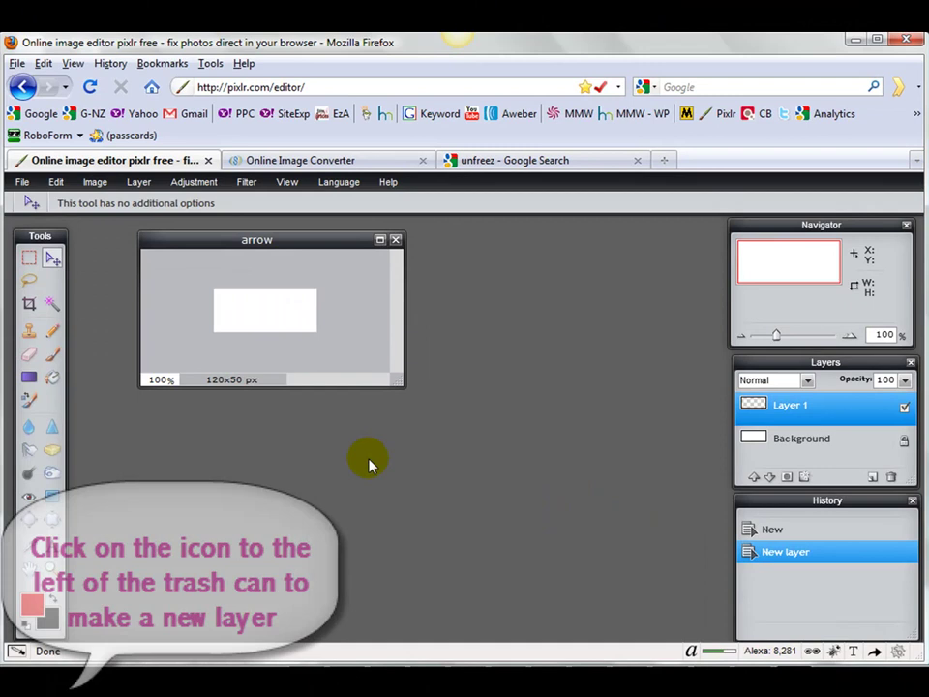
pyautogui.click(52, 334)
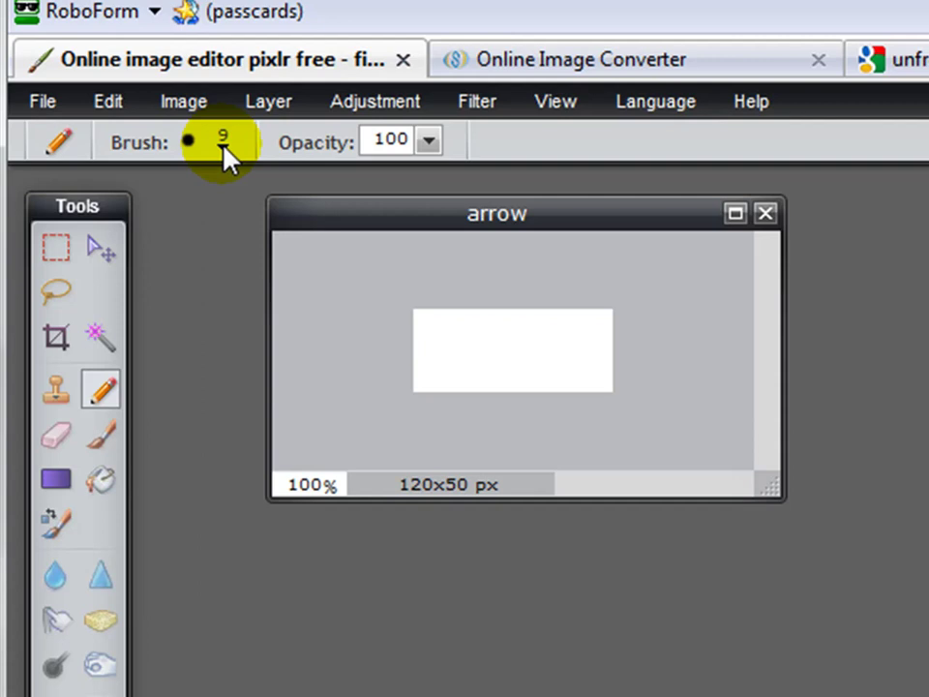
pyautogui.click(224, 150)
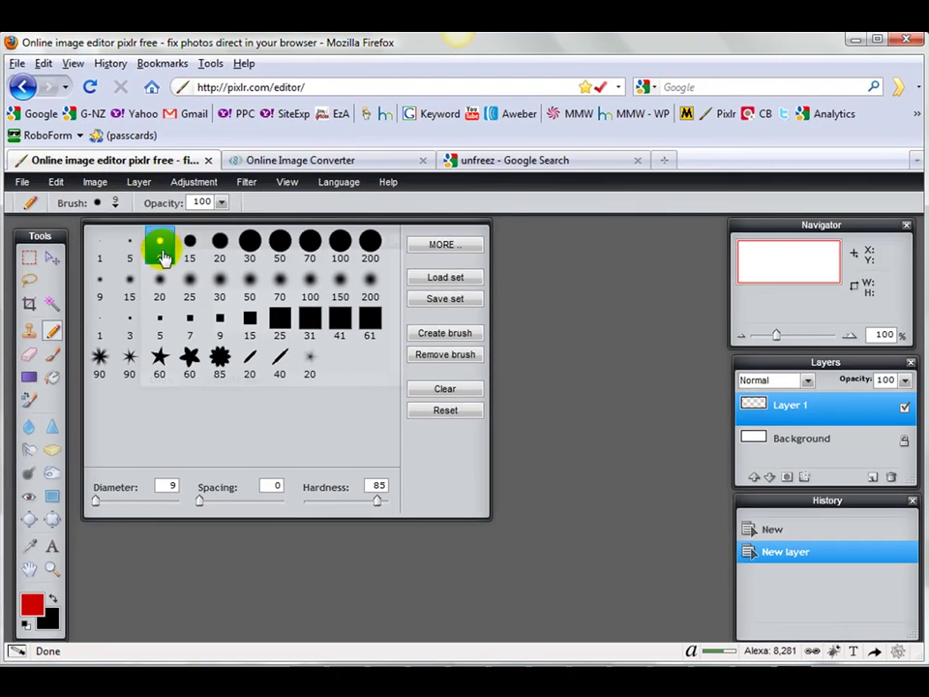
pyautogui.click(619, 376)
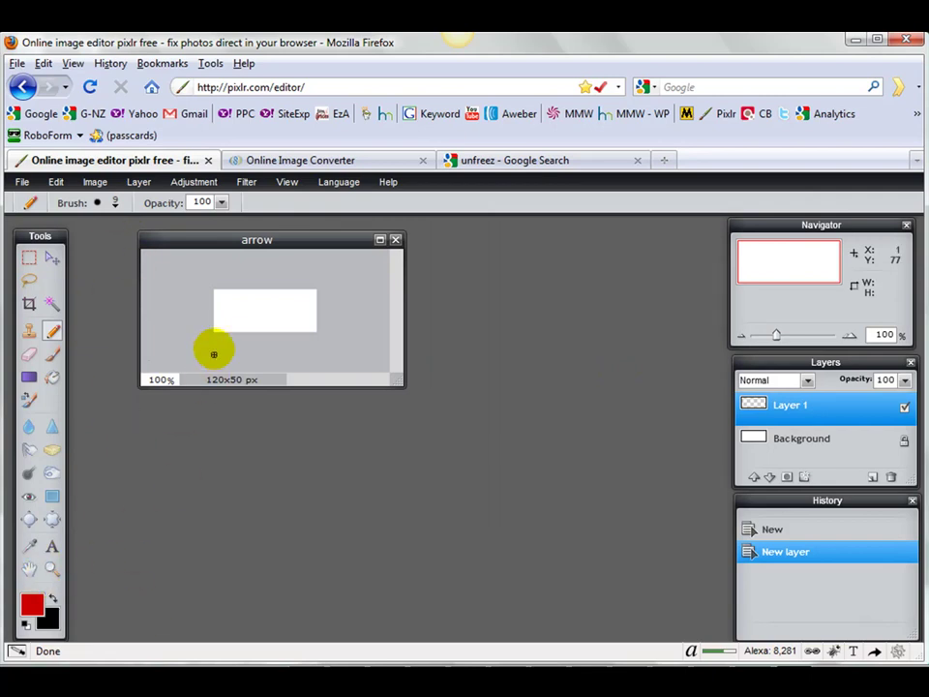
# Reset and swap the colours, then set the foreground colour to hex cc0000
pyautogui.click(26, 623)
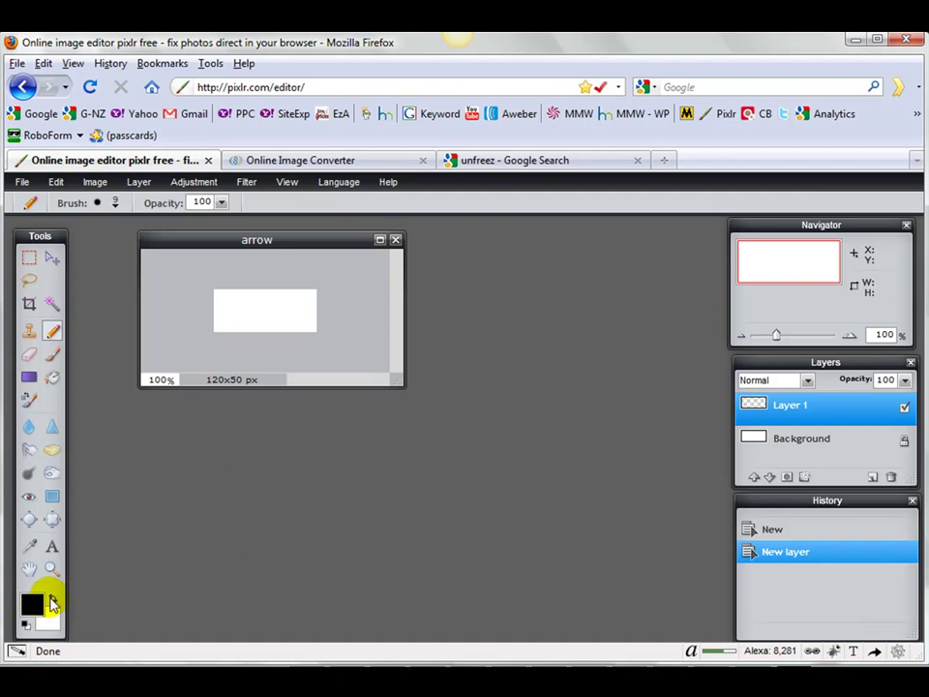
pyautogui.click(51, 600)
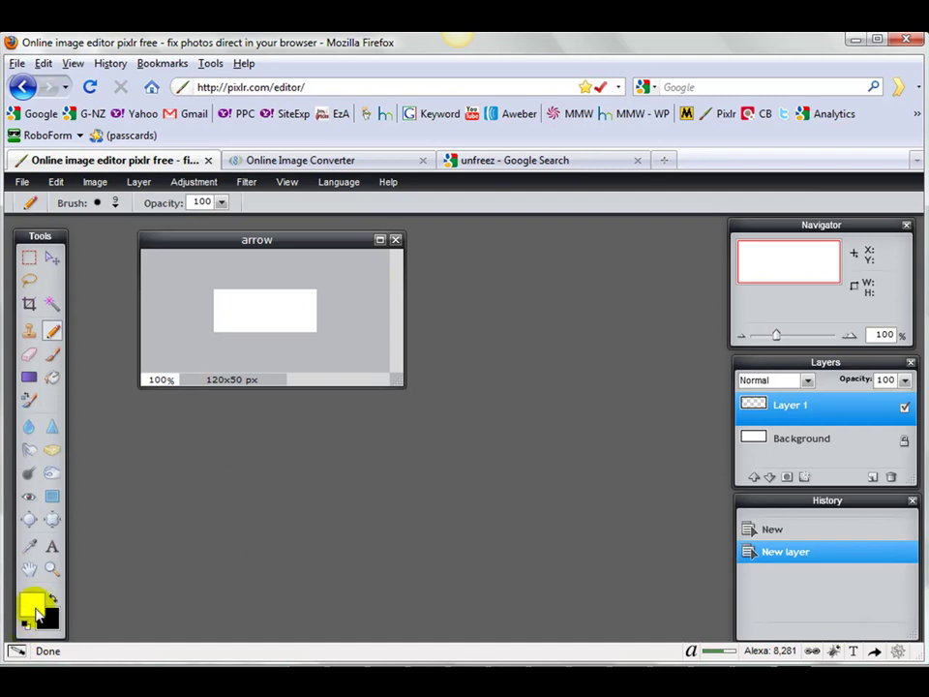
pyautogui.click(34, 609)
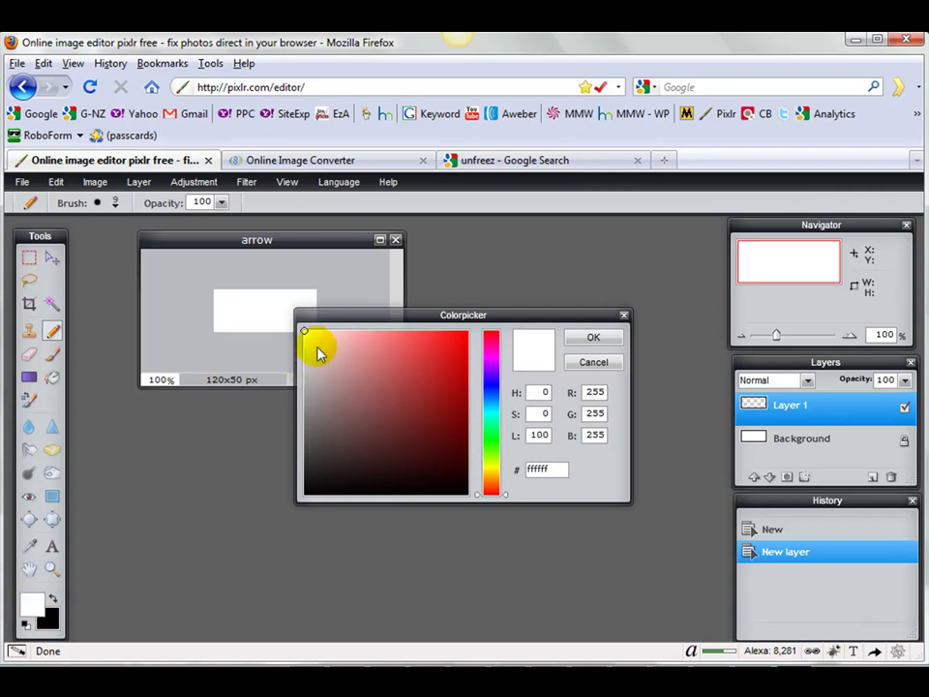
pyautogui.doubleClick(556, 468)
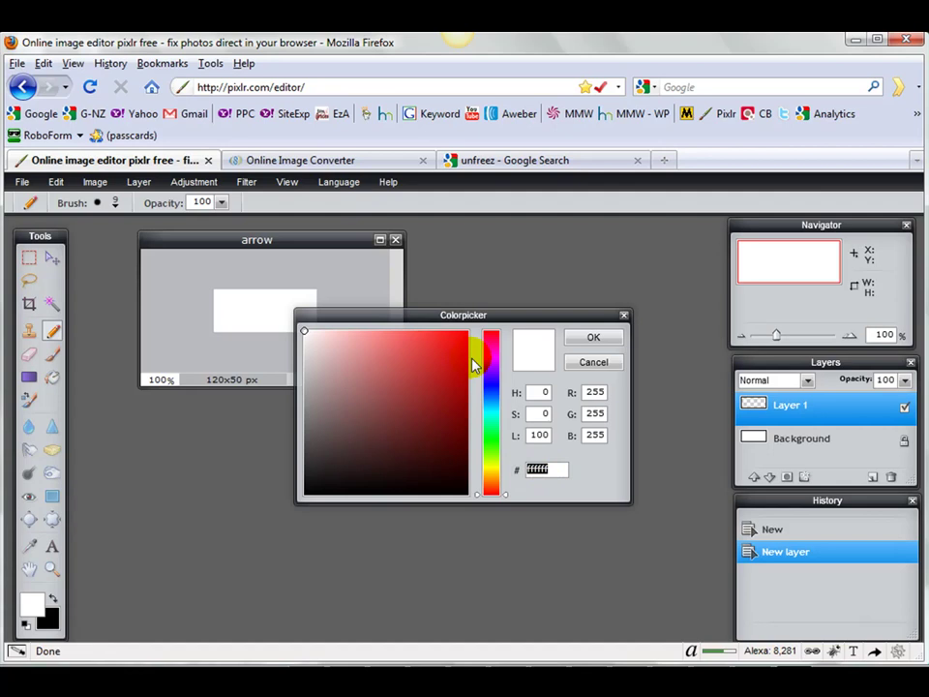
pyautogui.moveTo(492, 365); pyautogui.dragTo(484, 413)
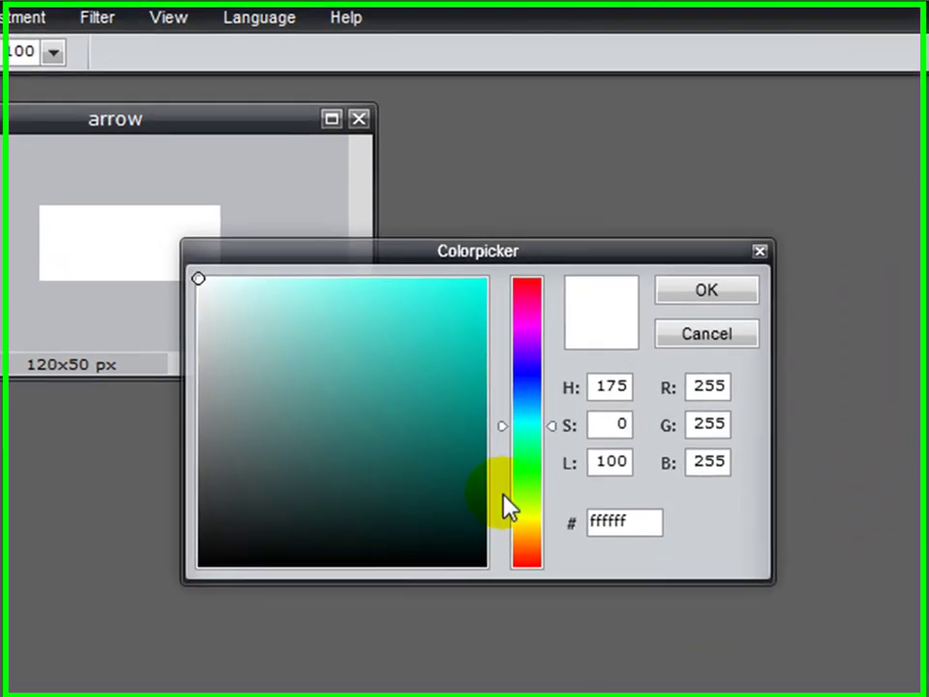
pyautogui.moveTo(655, 532); pyautogui.dragTo(534, 523)
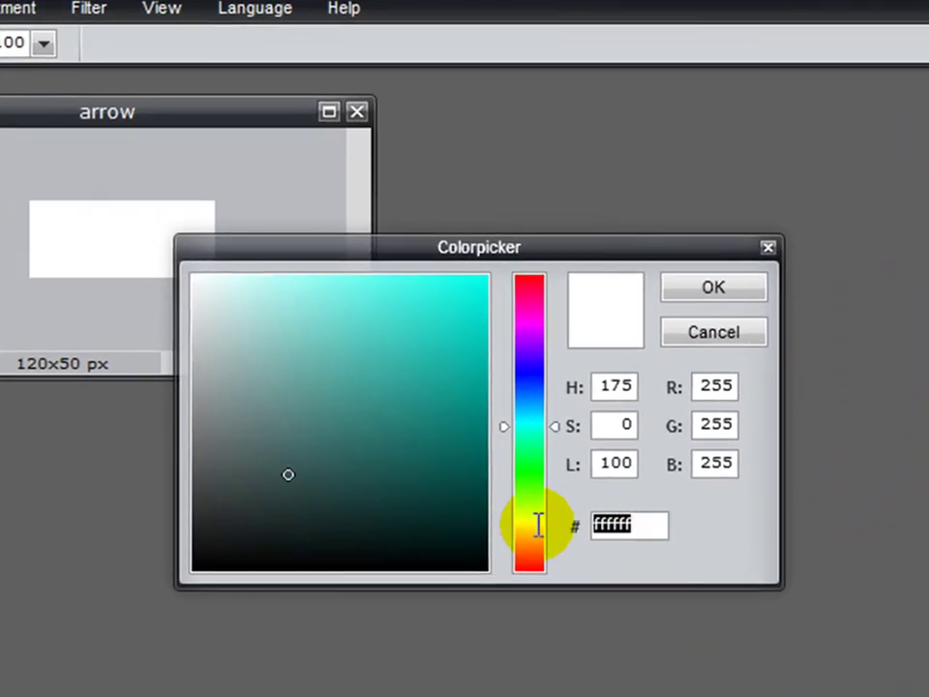
pyautogui.write('cc')
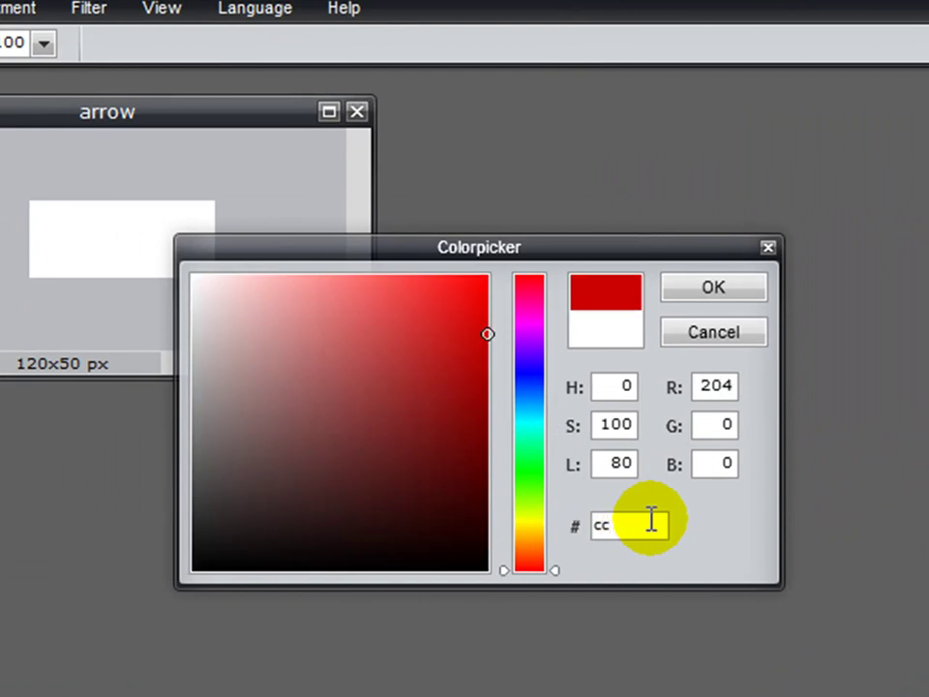
pyautogui.write('0000')
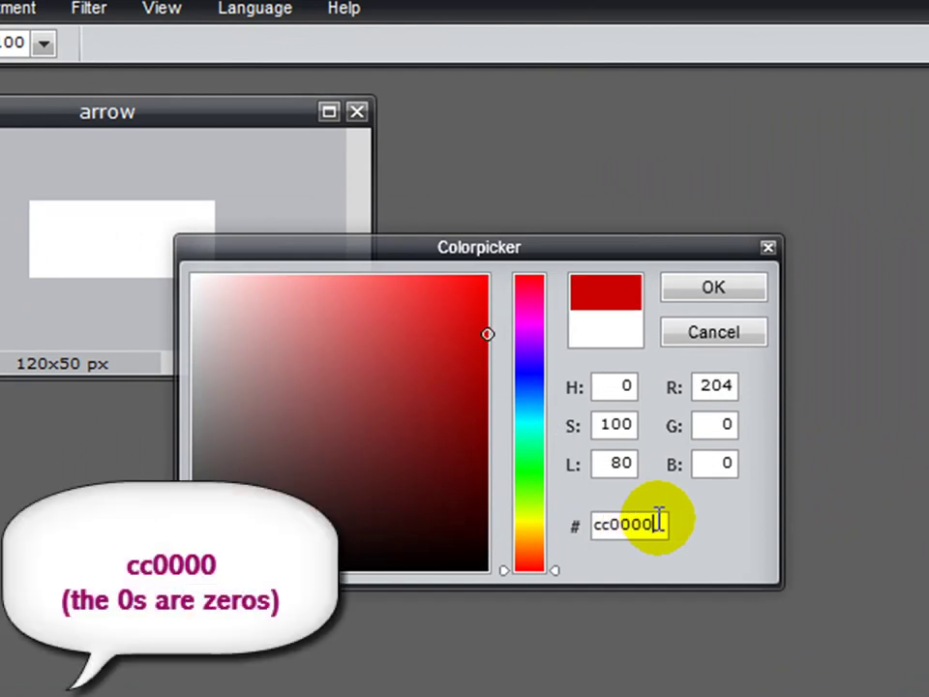
pyautogui.click(728, 290)
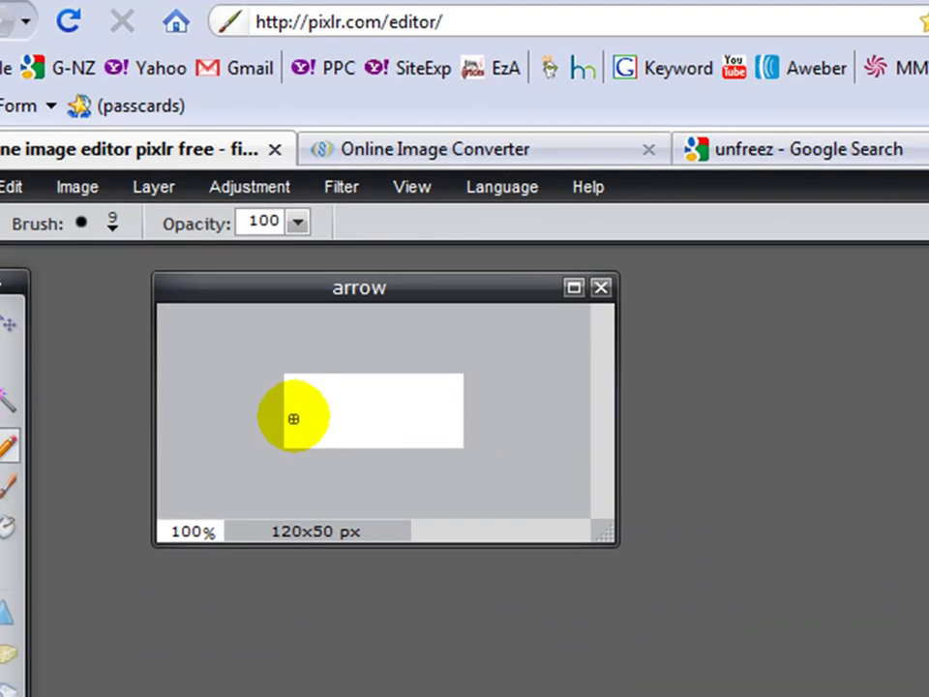
# Draw the red arrow and thicken its shaft, then step through History back to the final stroke
pyautogui.moveTo(292, 414)
pyautogui.mouseDown()
pyautogui.moveTo(383, 412)
pyautogui.moveTo(388, 401)
pyautogui.moveTo(395, 416)
pyautogui.moveTo(369, 434)
pyautogui.mouseUp()
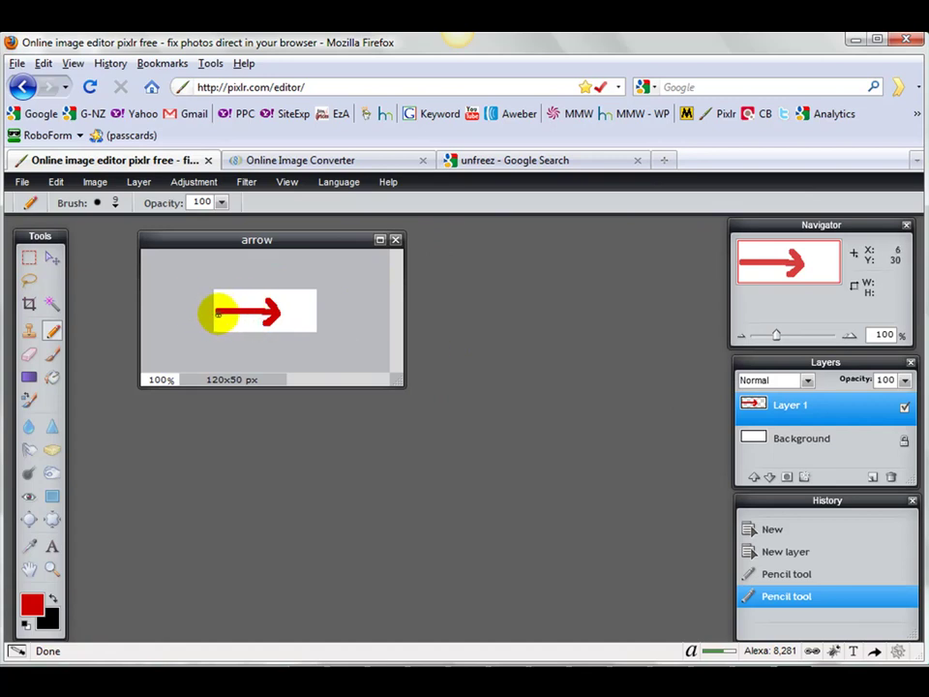
pyautogui.moveTo(217, 317); pyautogui.dragTo(279, 312)
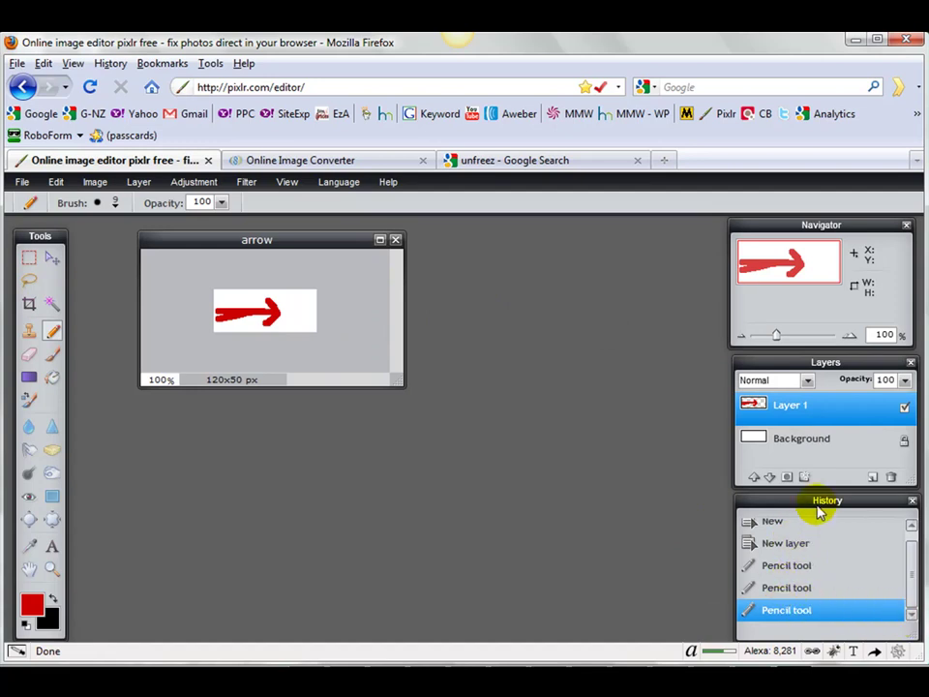
pyautogui.click(789, 593)
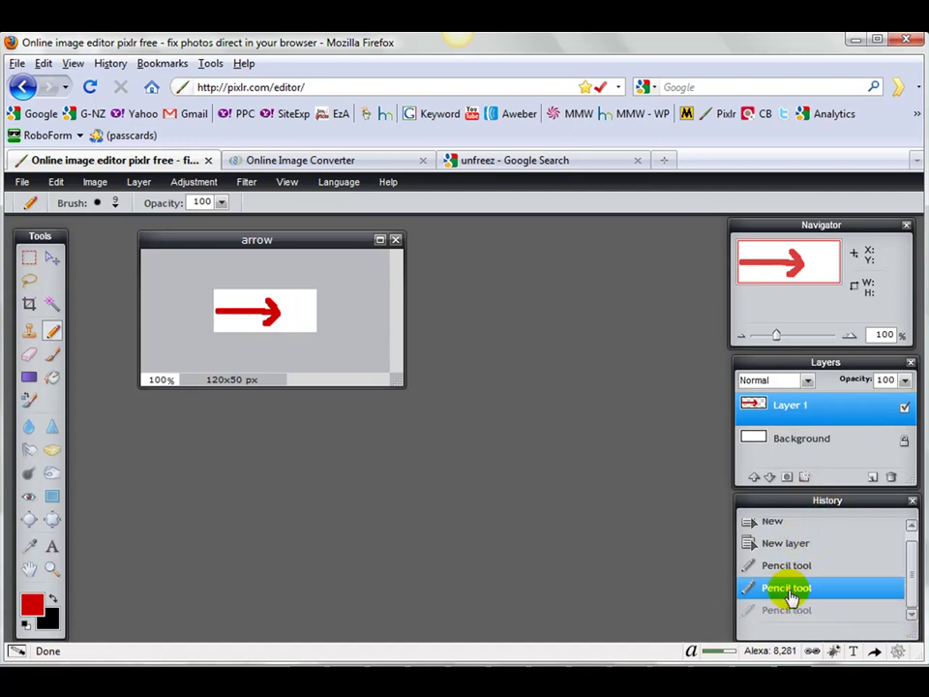
pyautogui.click(789, 568)
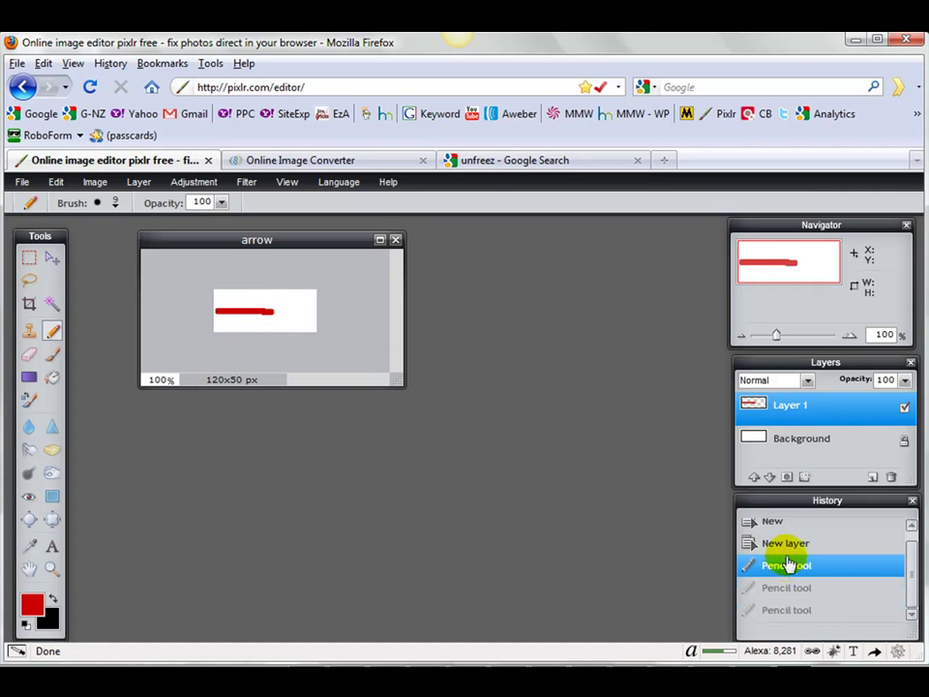
pyautogui.click(785, 544)
pyautogui.click(786, 566)
pyautogui.click(786, 589)
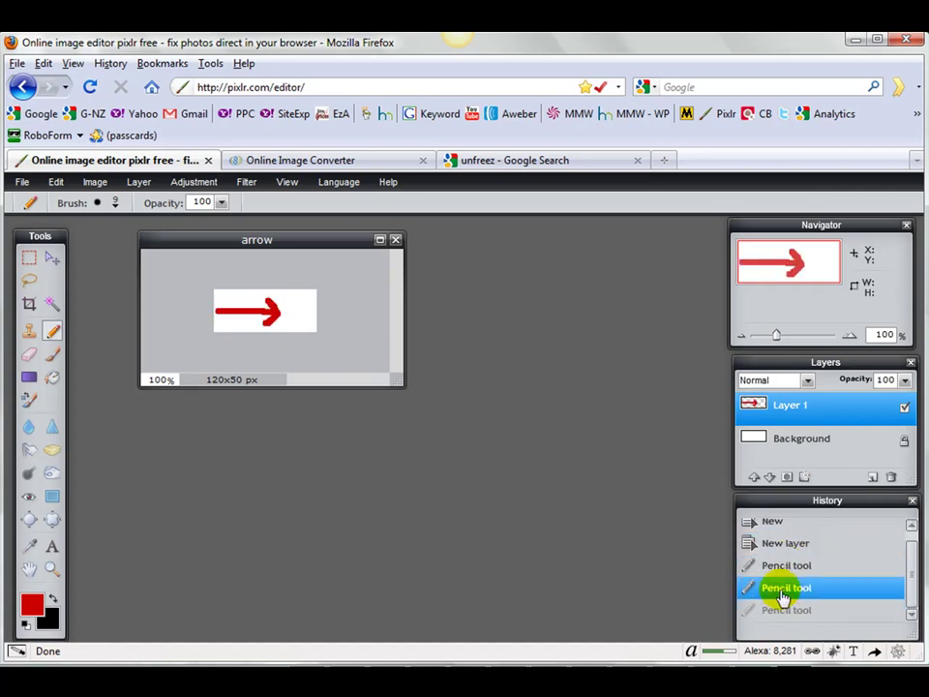
pyautogui.click(784, 612)
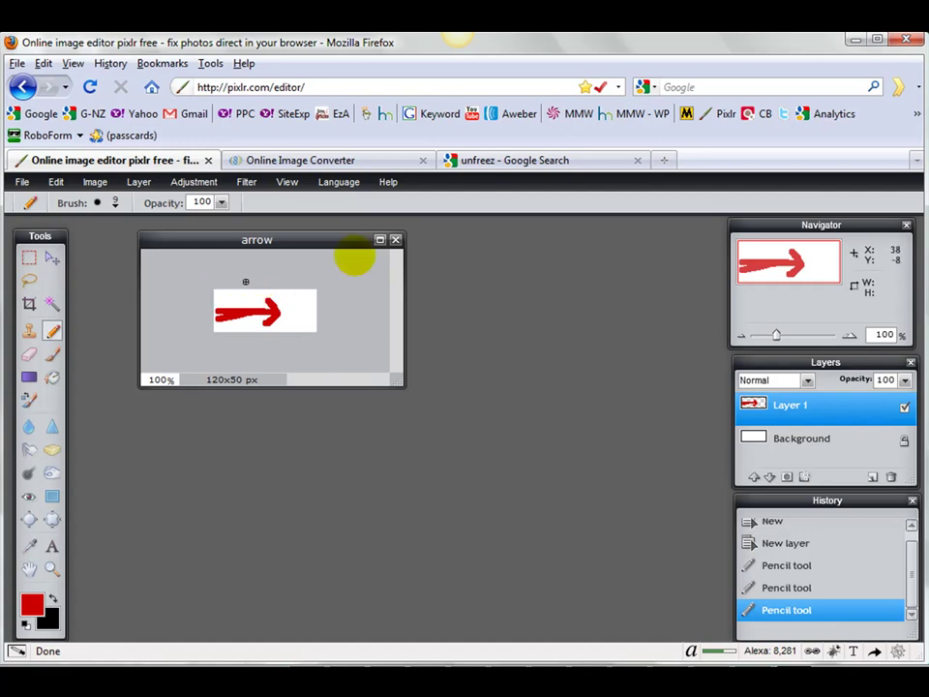
# Save the drawing in PNG format as arrow1.png on the Desktop
pyautogui.click(21, 184)
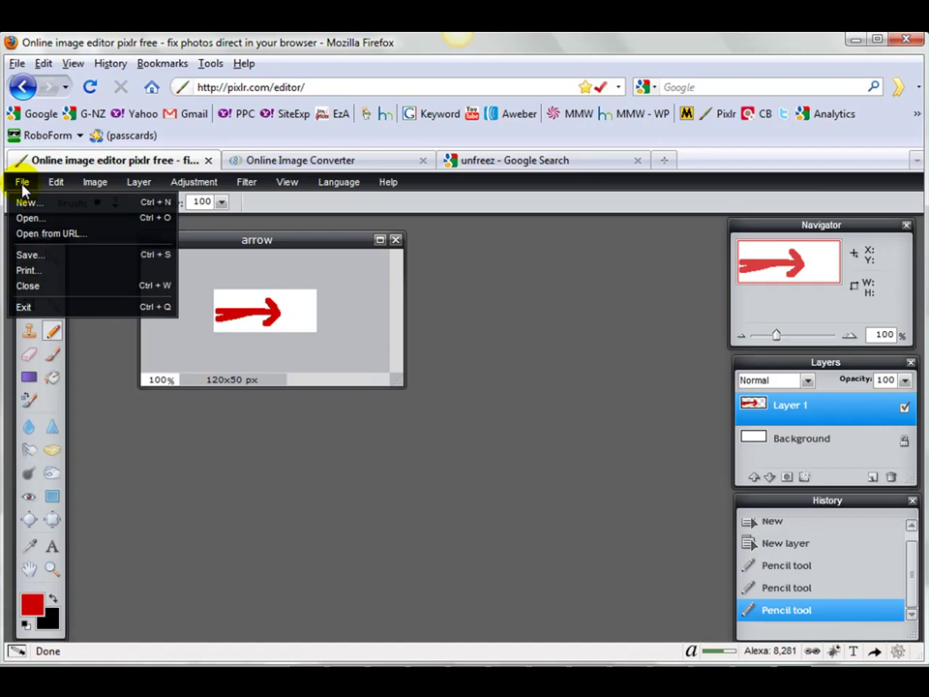
pyautogui.click(27, 254)
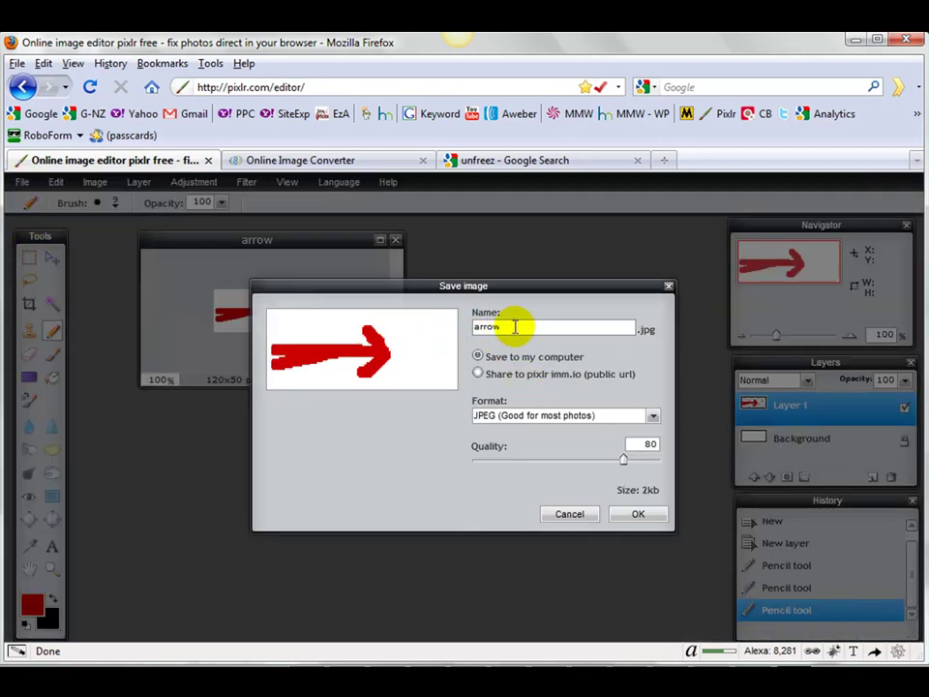
pyautogui.write('1')
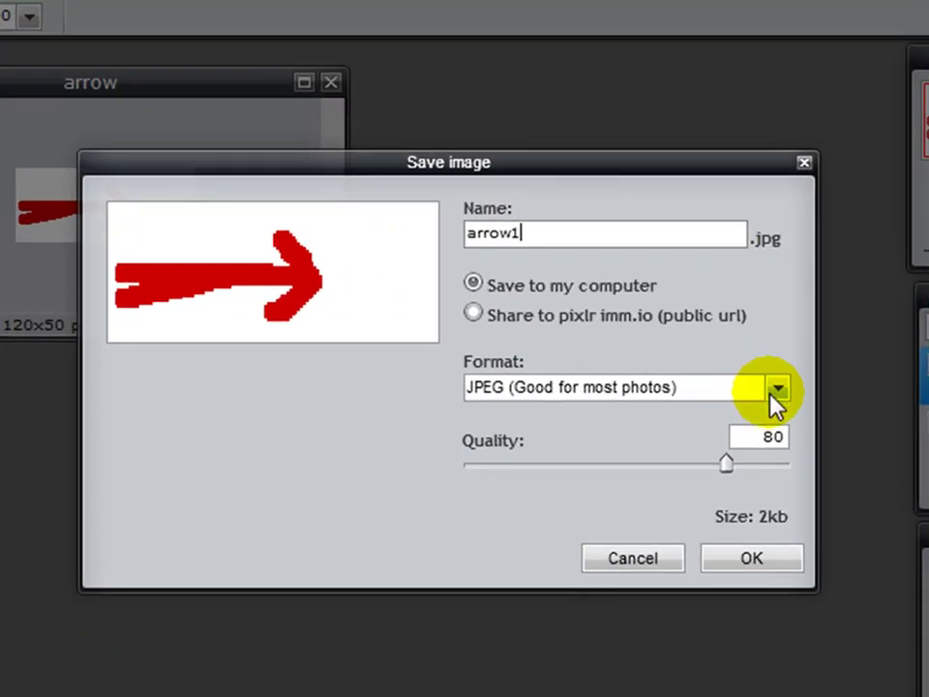
pyautogui.click(778, 389)
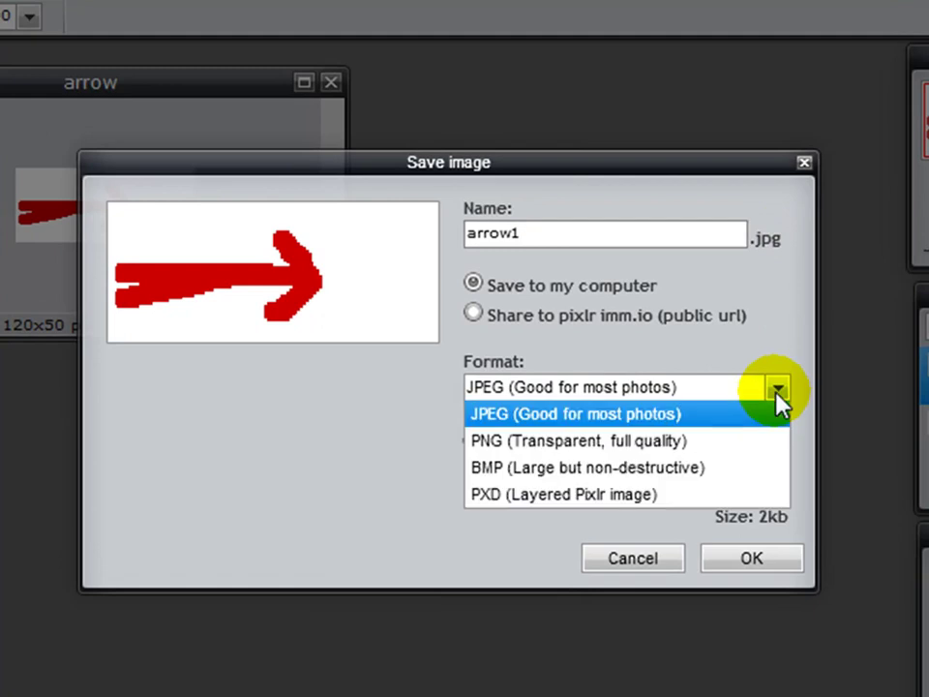
pyautogui.click(619, 442)
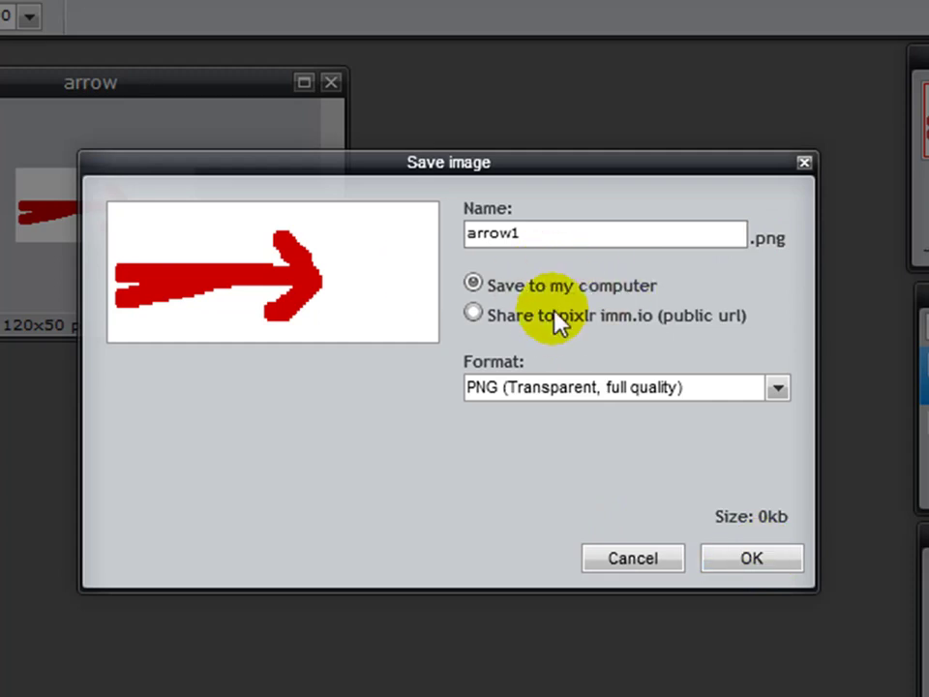
pyautogui.click(753, 561)
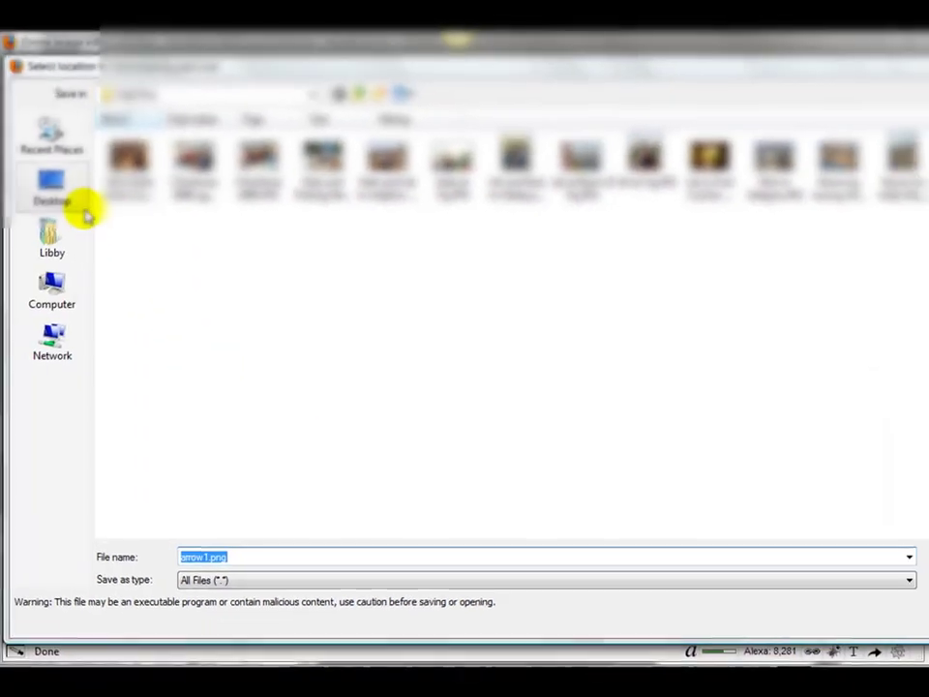
pyautogui.click(0, 83)
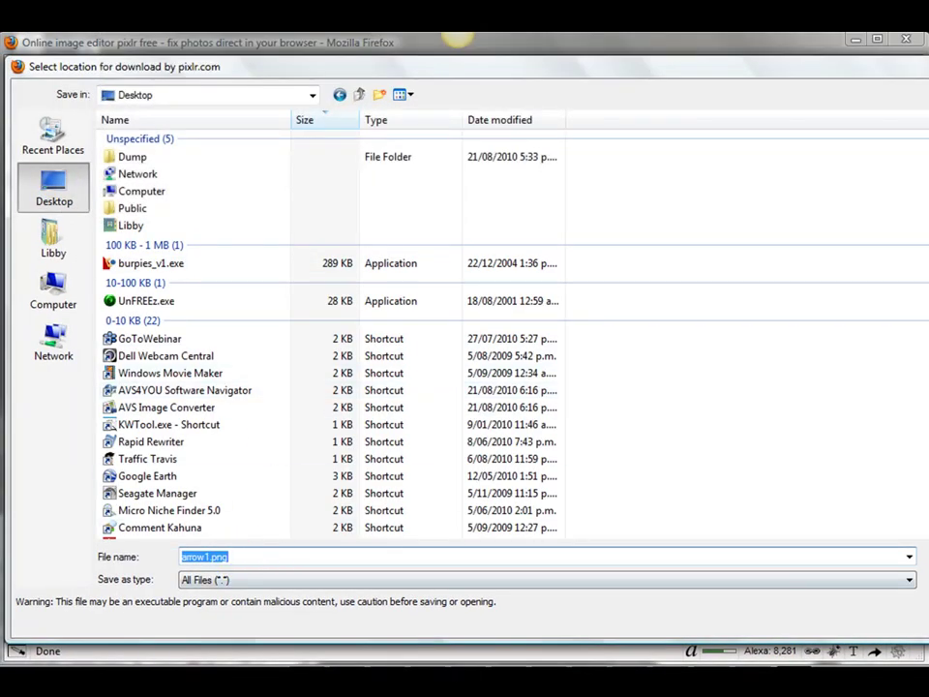
pyautogui.press('Return')
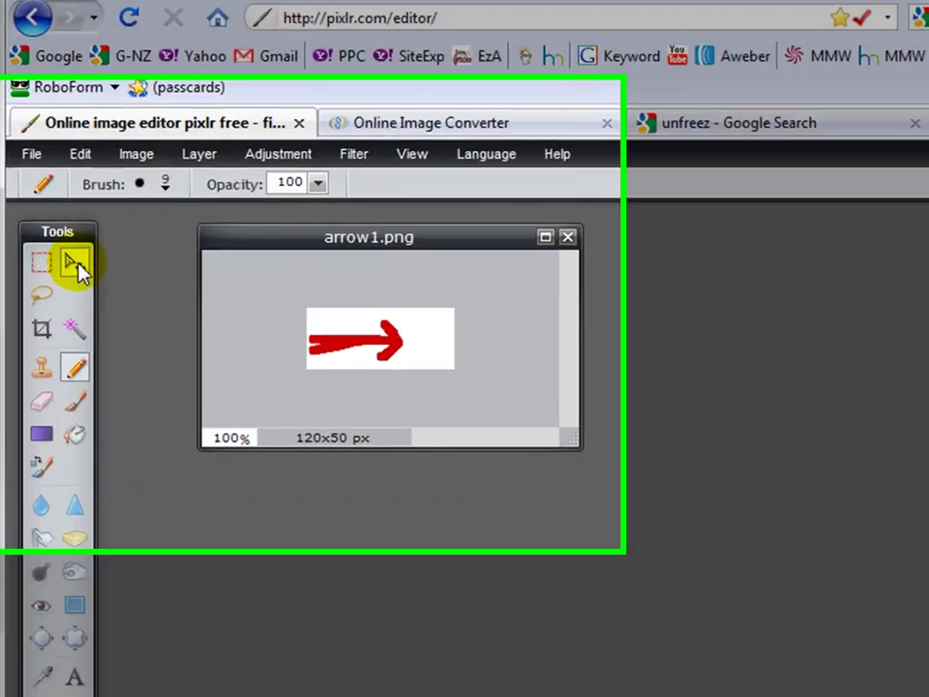
# Nudge the red arrow on Layer 1 rightward with the Move tool and arrow keys
pyautogui.click(52, 262)
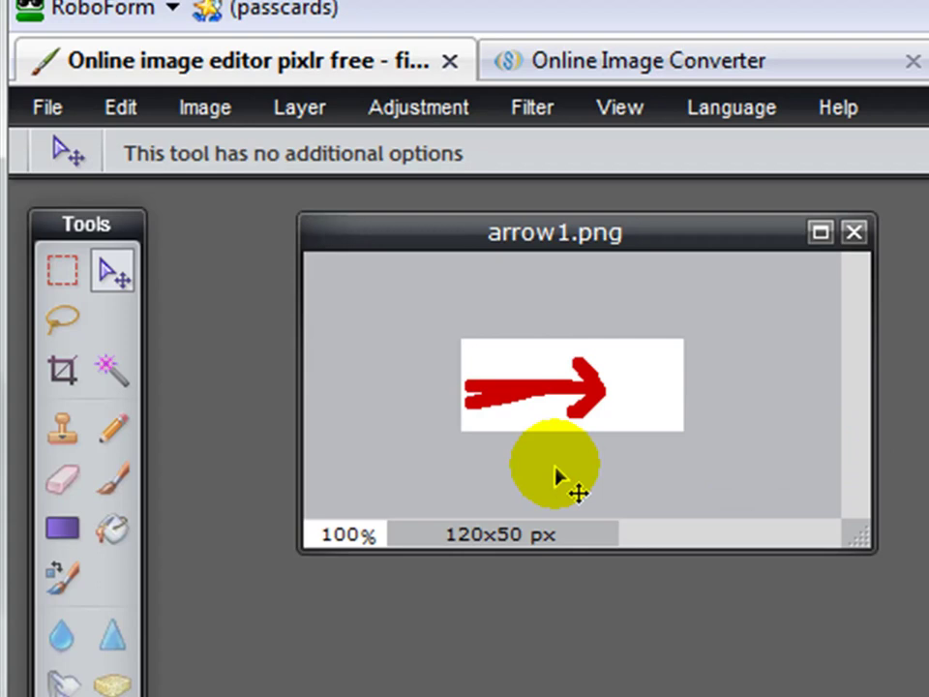
pyautogui.press('Right')
pyautogui.press('Right')
pyautogui.press('Right')
pyautogui.press('Right')
pyautogui.press('Right')
pyautogui.press('Right')
pyautogui.press('Right')
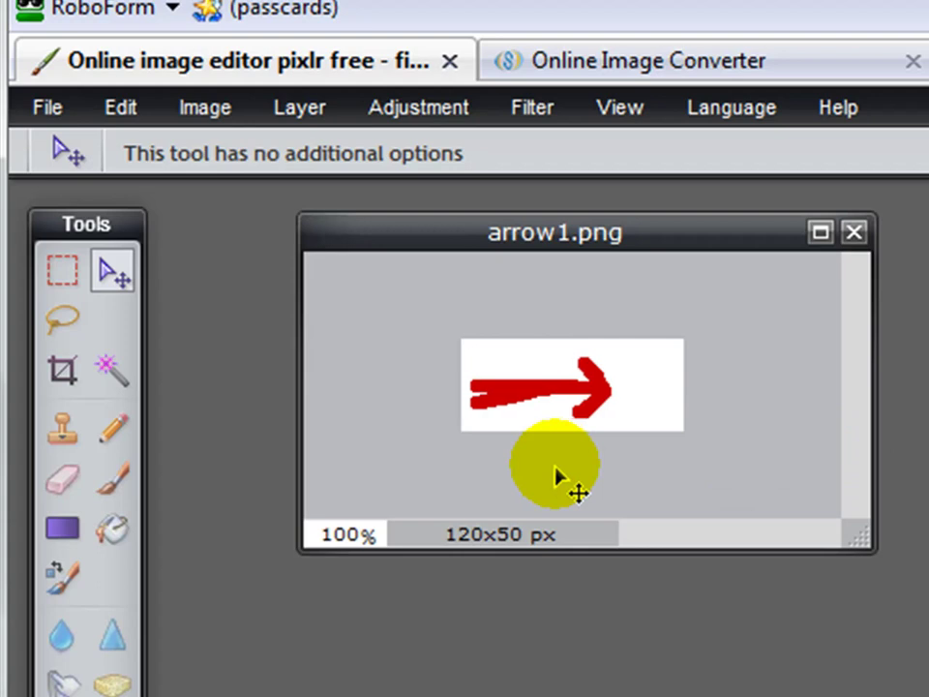
pyautogui.press('Right')
pyautogui.press('Right')
pyautogui.press('Right')
pyautogui.press('Right')
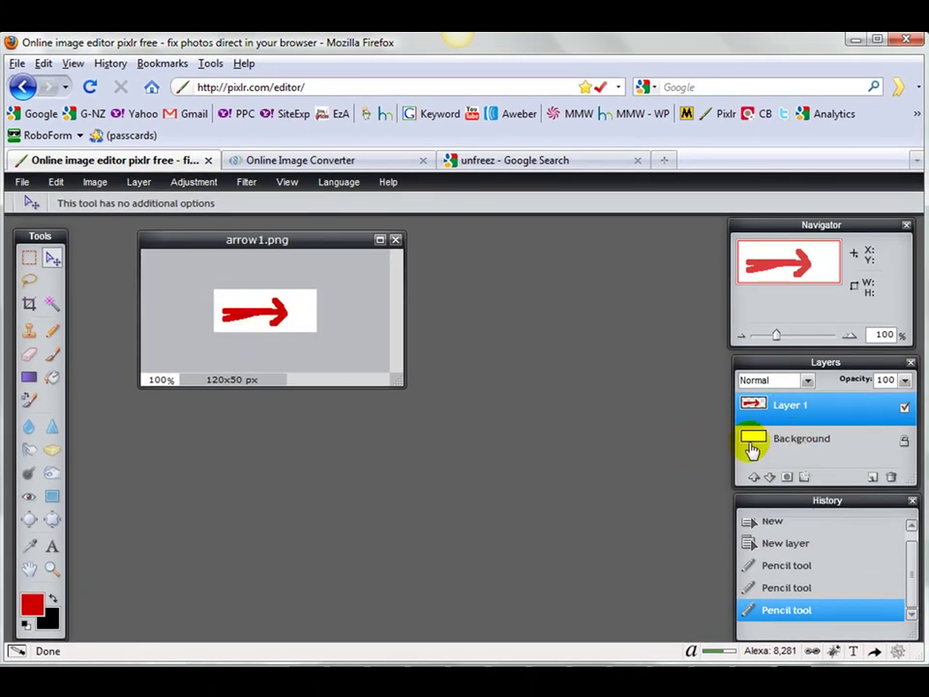
pyautogui.click(757, 416)
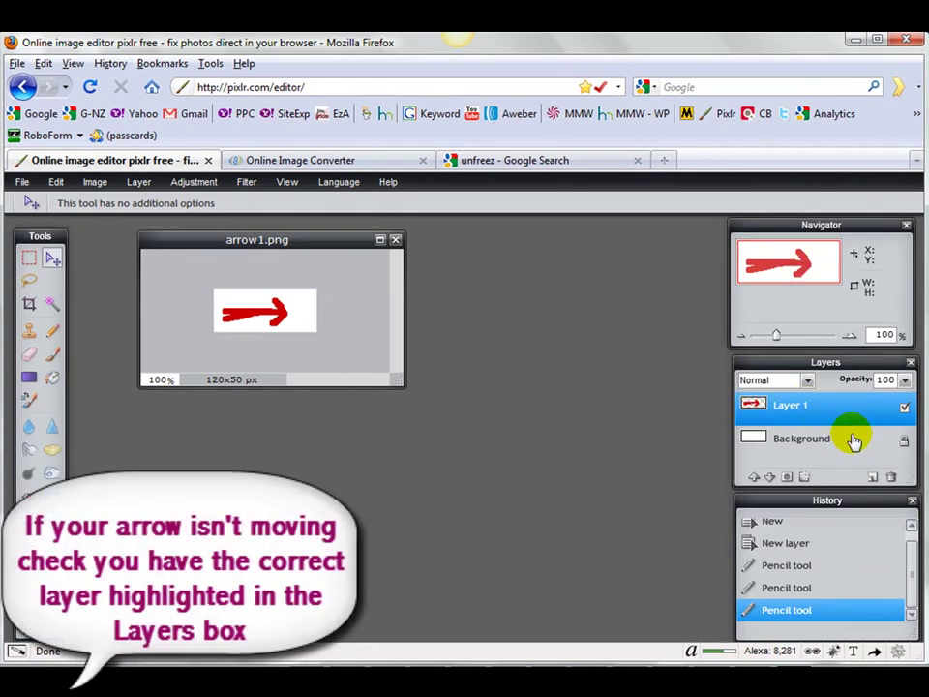
# Save the shifted image as arrow2.png on the Desktop
pyautogui.click(19, 183)
pyautogui.click(25, 255)
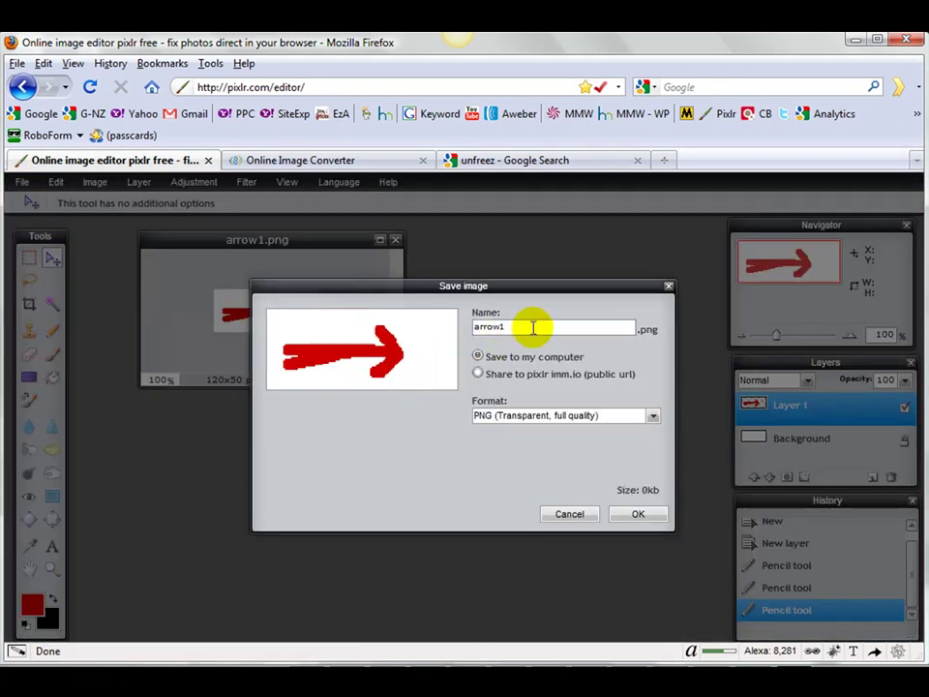
pyautogui.write('2')
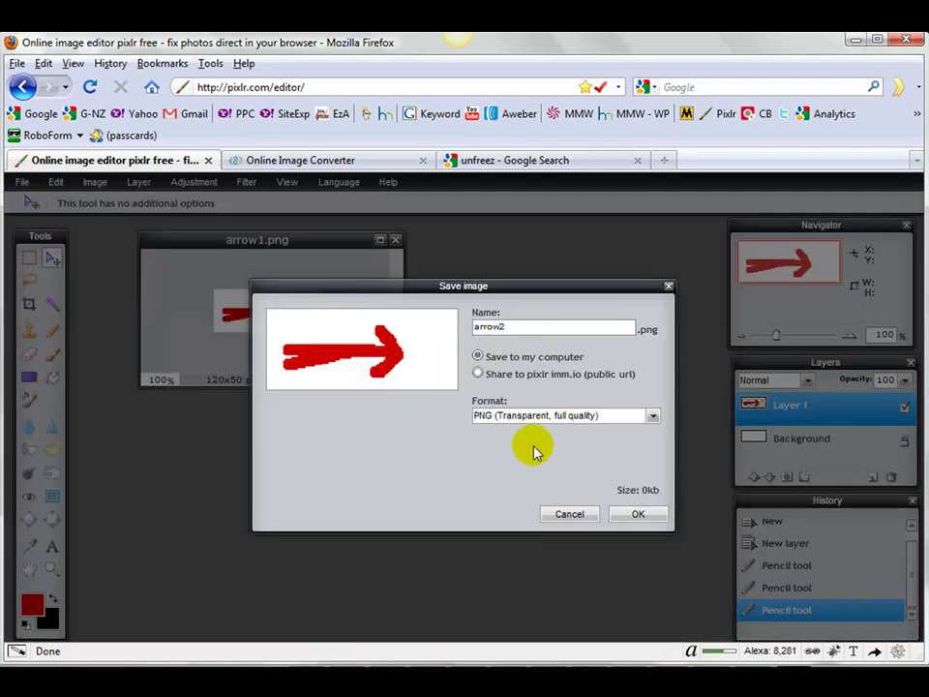
pyautogui.click(631, 512)
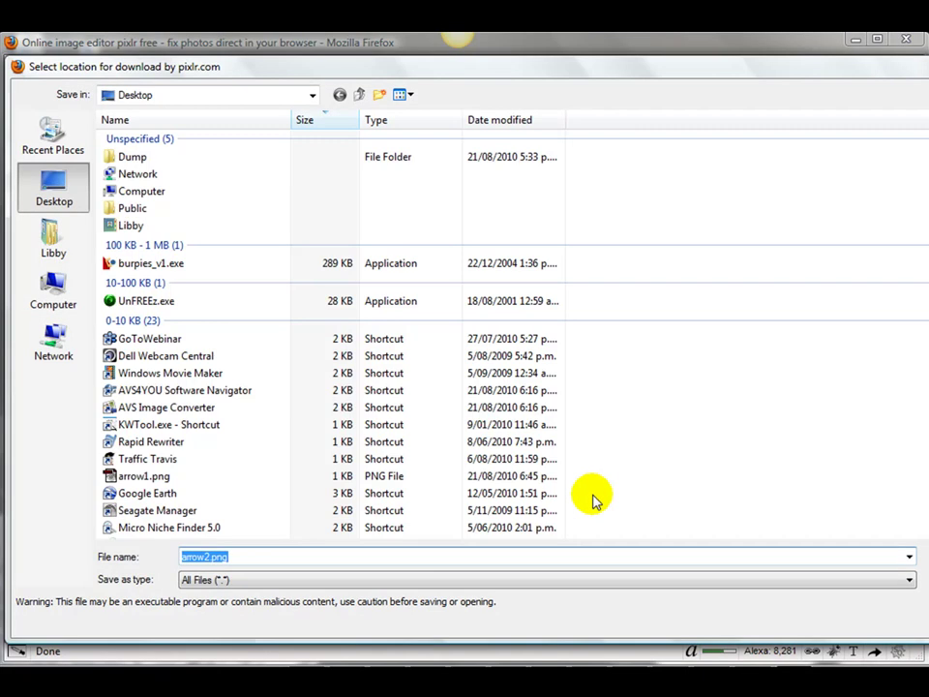
pyautogui.press('Return')
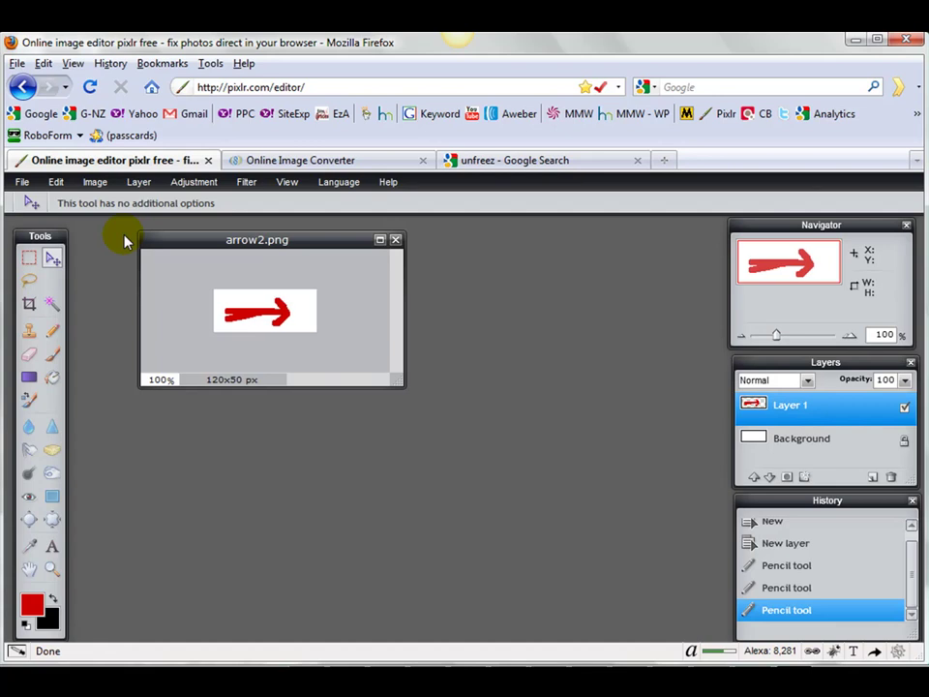
# Nudge the arrow further right and save it as arrow3.png
pyautogui.press('Right')
pyautogui.press('Right')
pyautogui.press('Right')
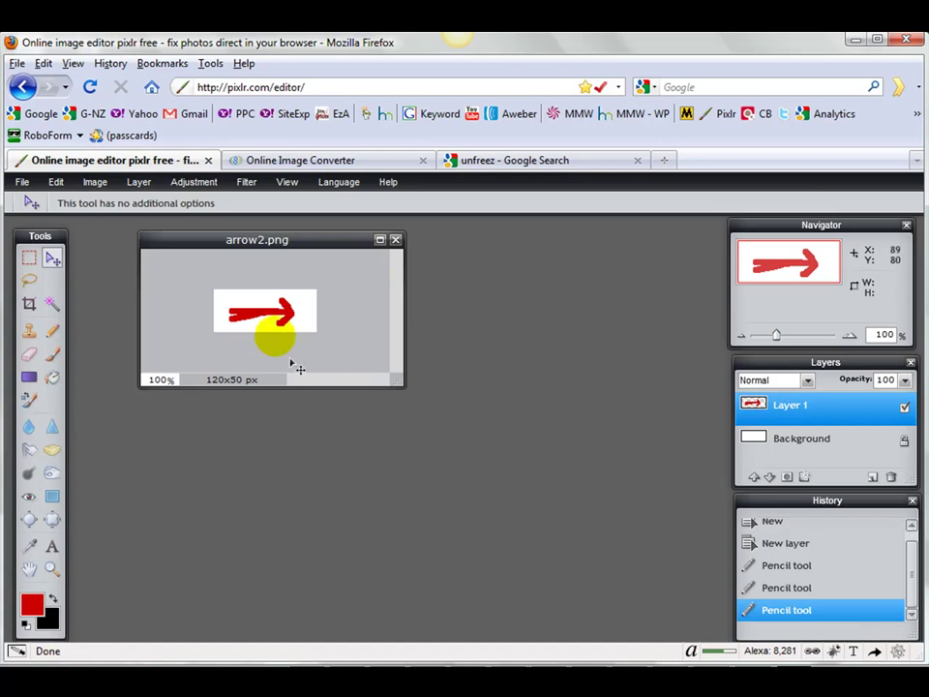
pyautogui.click(19, 182)
pyautogui.click(27, 254)
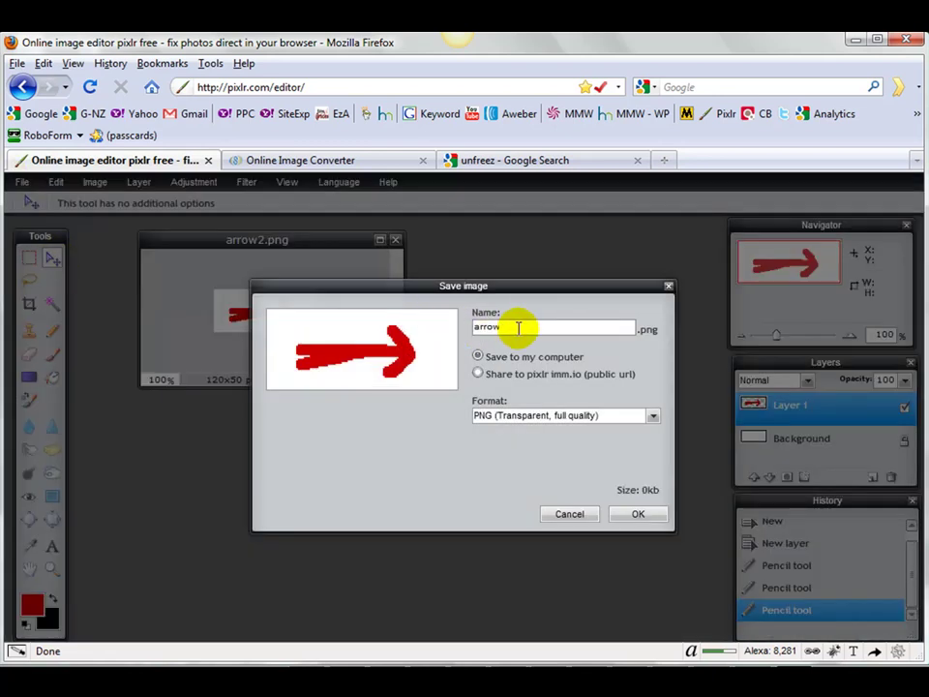
pyautogui.write('3')
pyautogui.click(629, 511)
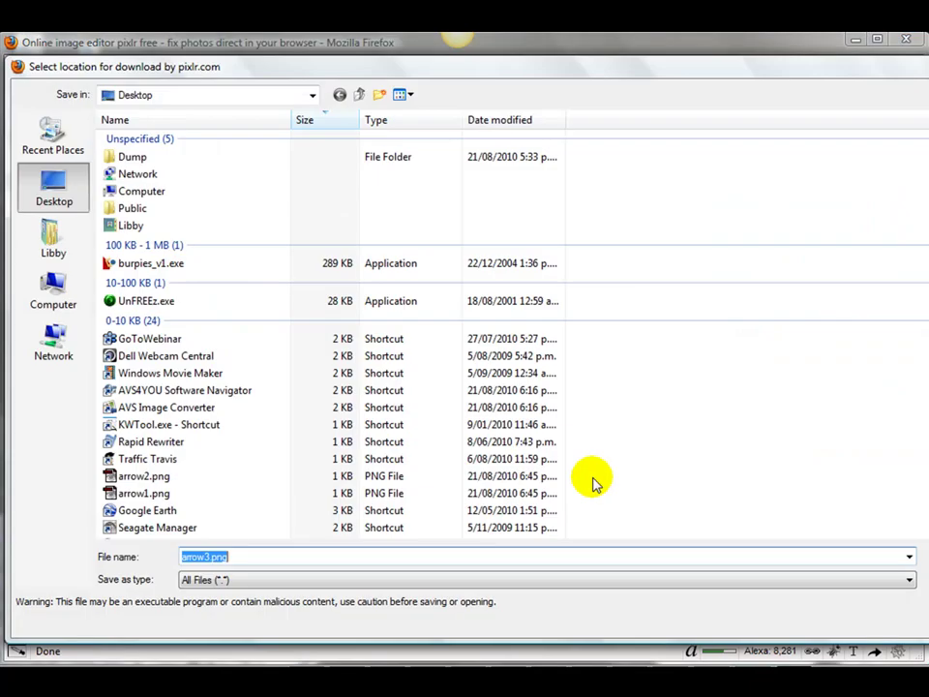
pyautogui.press('Return')
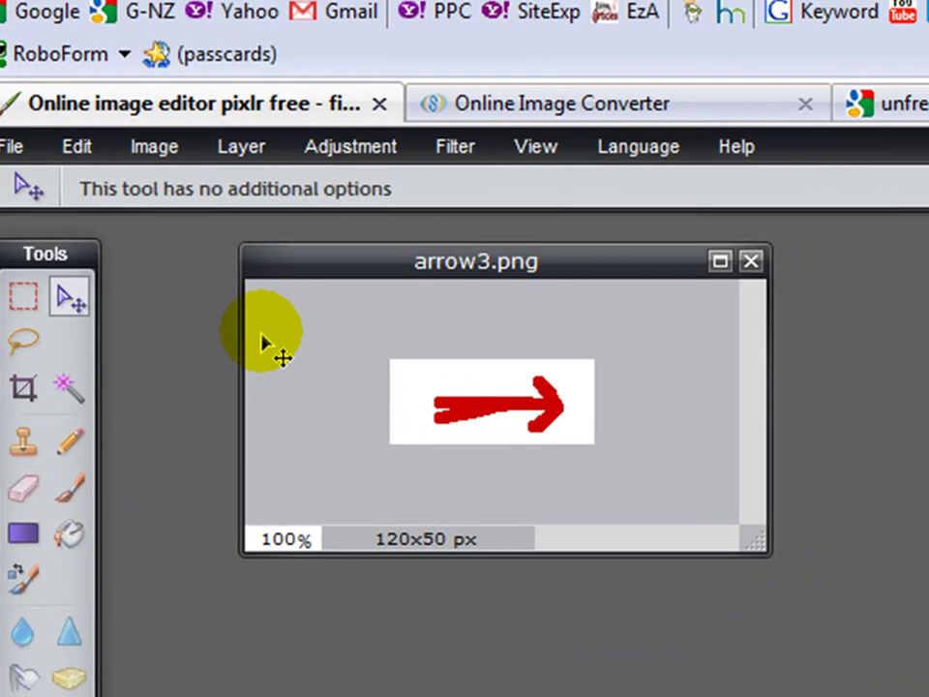
# Save the next frame as arrow4.png on the Desktop
pyautogui.click(14, 148)
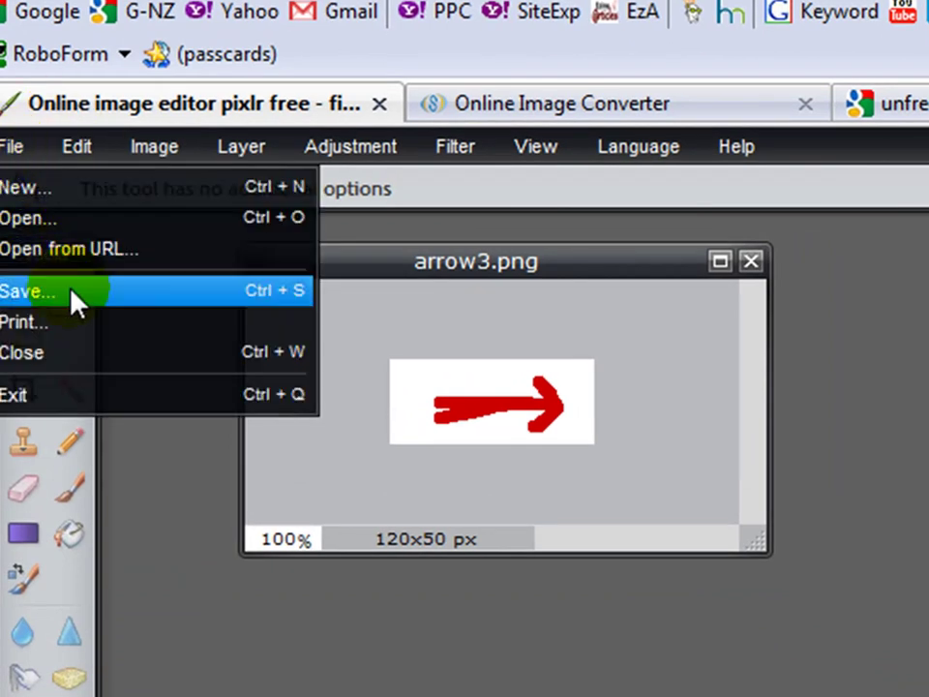
pyautogui.click(72, 294)
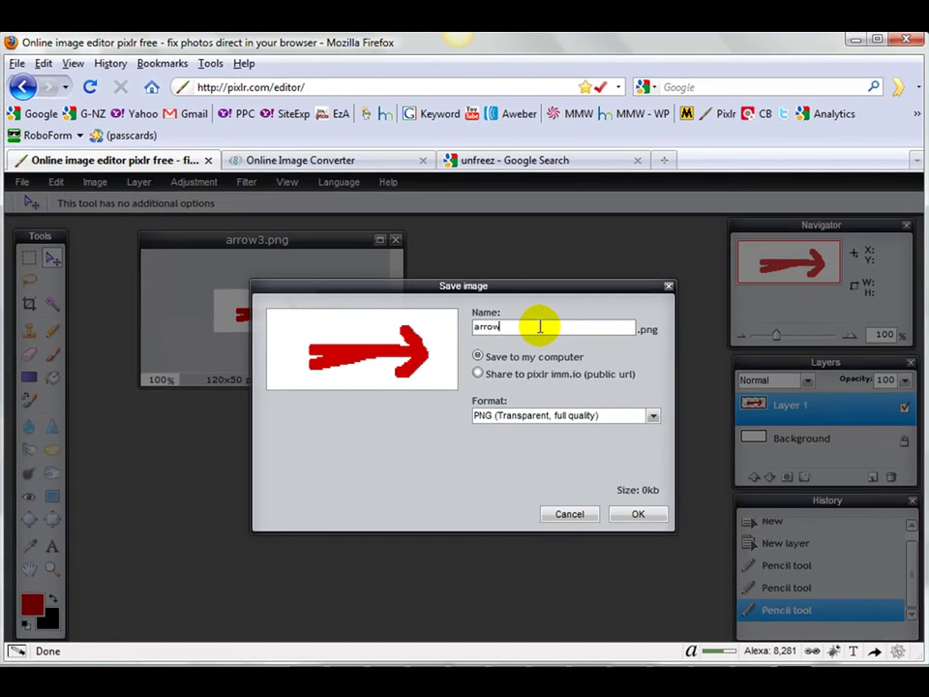
pyautogui.write('4')
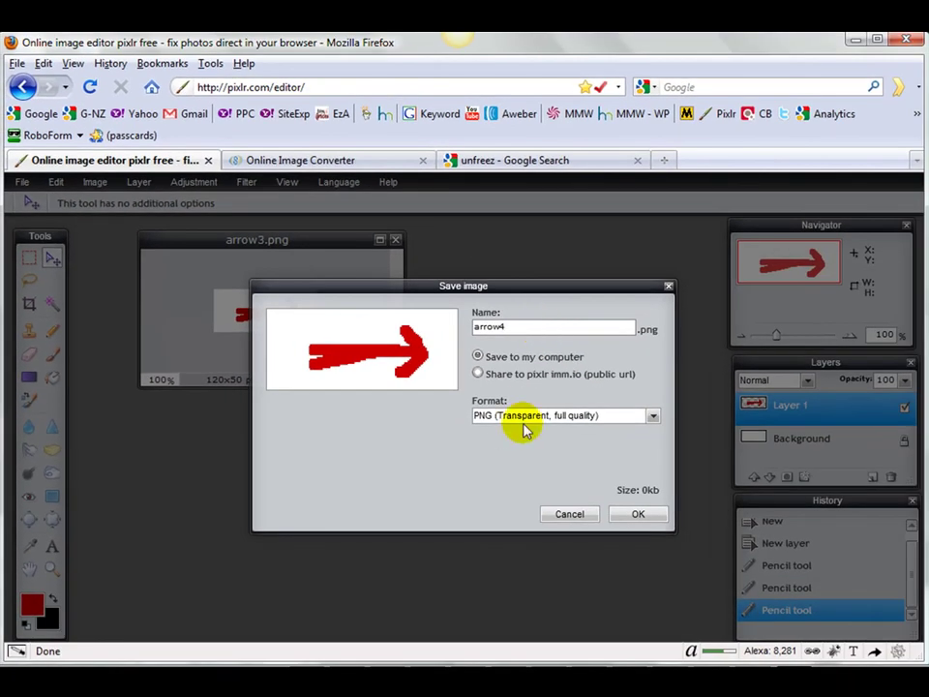
pyautogui.click(641, 516)
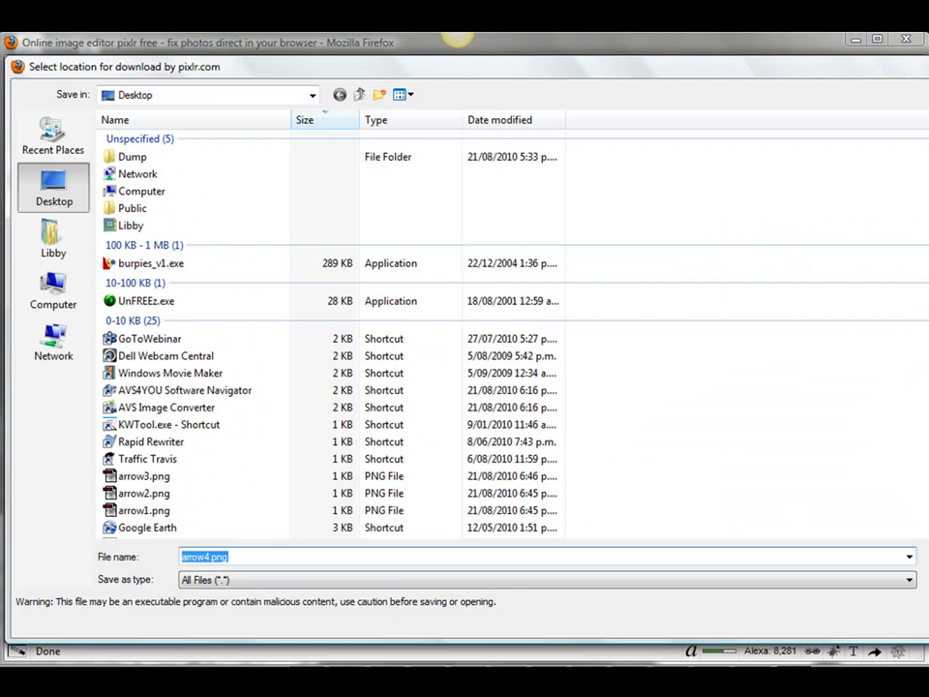
pyautogui.press('Return')
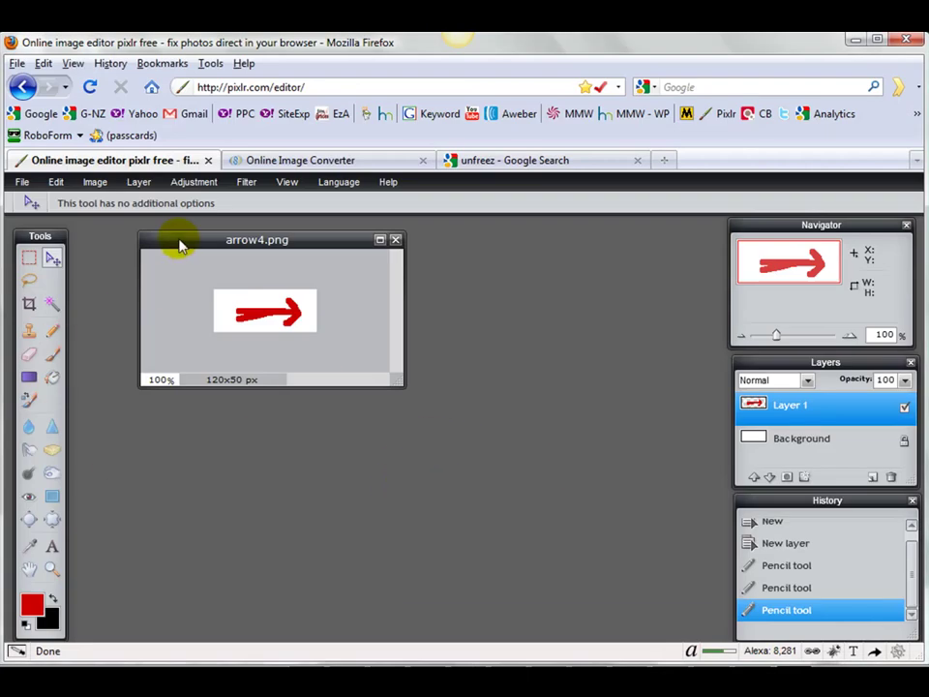
# Nudge the arrow right again, save arrow5.png, and go to the image converter tab
pyautogui.press('Right')
pyautogui.press('Right')
pyautogui.press('Right')
pyautogui.press('Right')
pyautogui.press('Right')
pyautogui.press('Right')
pyautogui.press('Right')
pyautogui.press('Right')
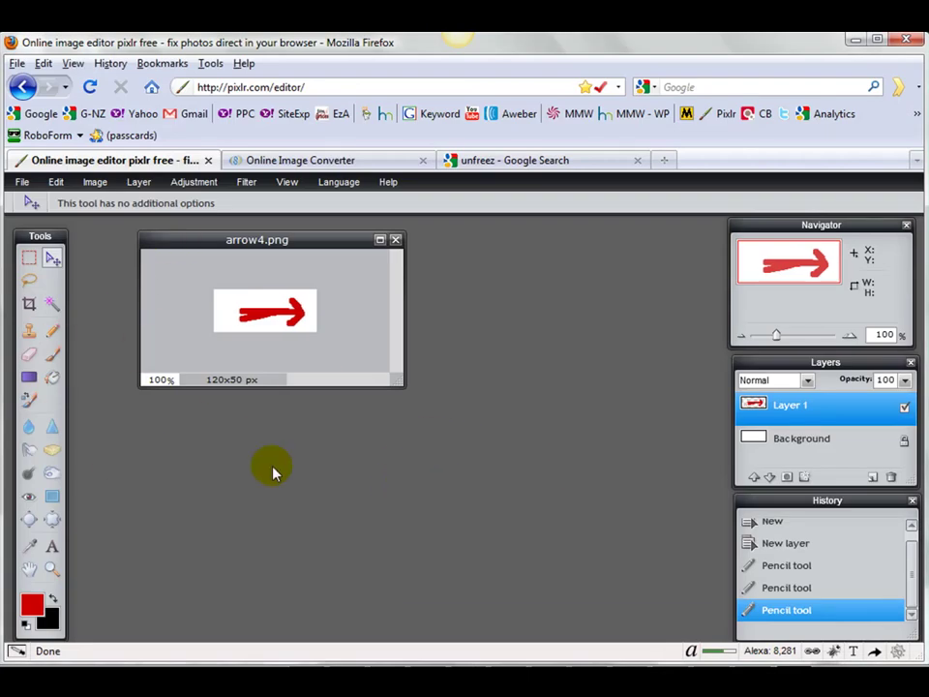
pyautogui.press('Right')
pyautogui.press('Right')
pyautogui.press('Right')
pyautogui.press('Right')
pyautogui.press('Right')
pyautogui.press('Right')
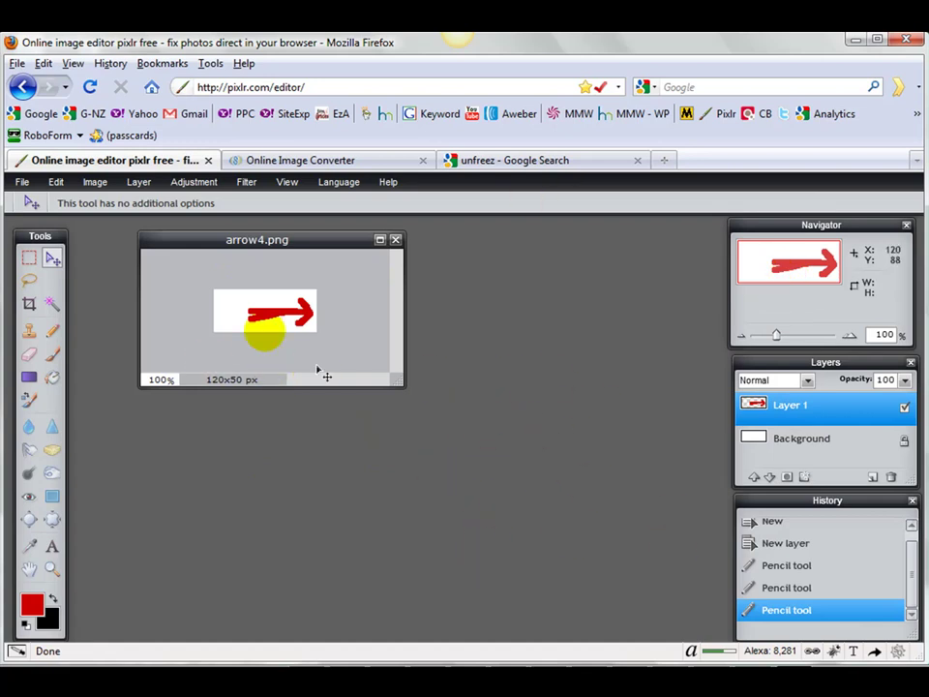
pyautogui.click(20, 183)
pyautogui.click(37, 255)
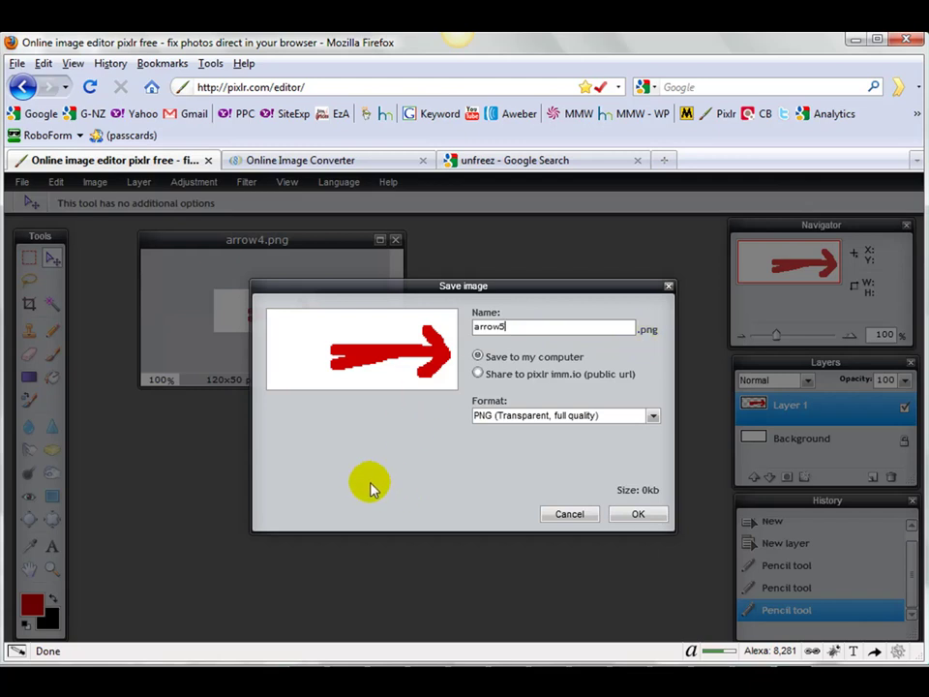
pyautogui.click(634, 516)
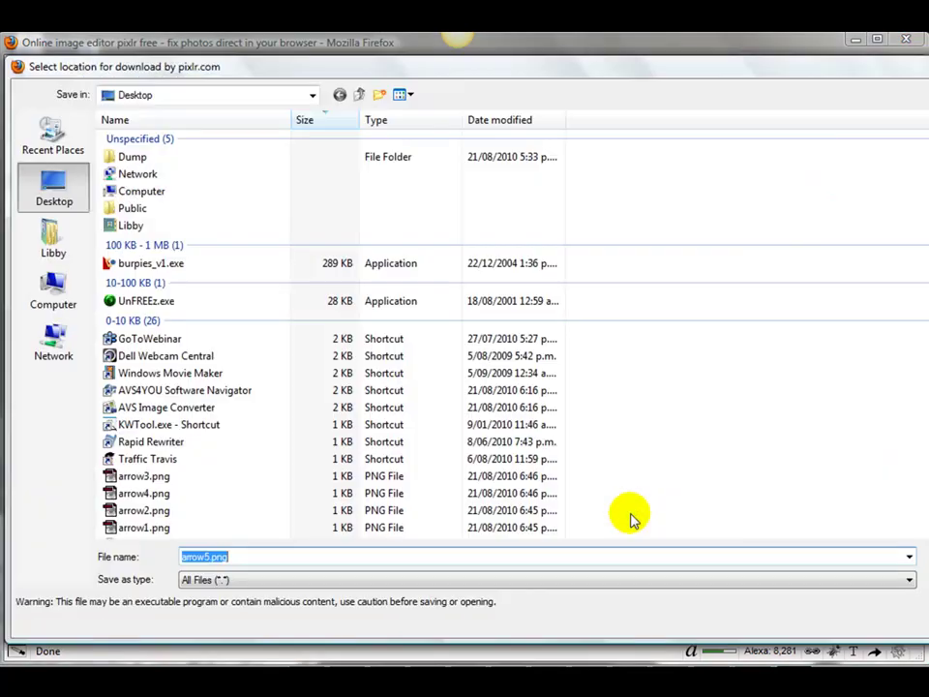
pyautogui.press('Return')
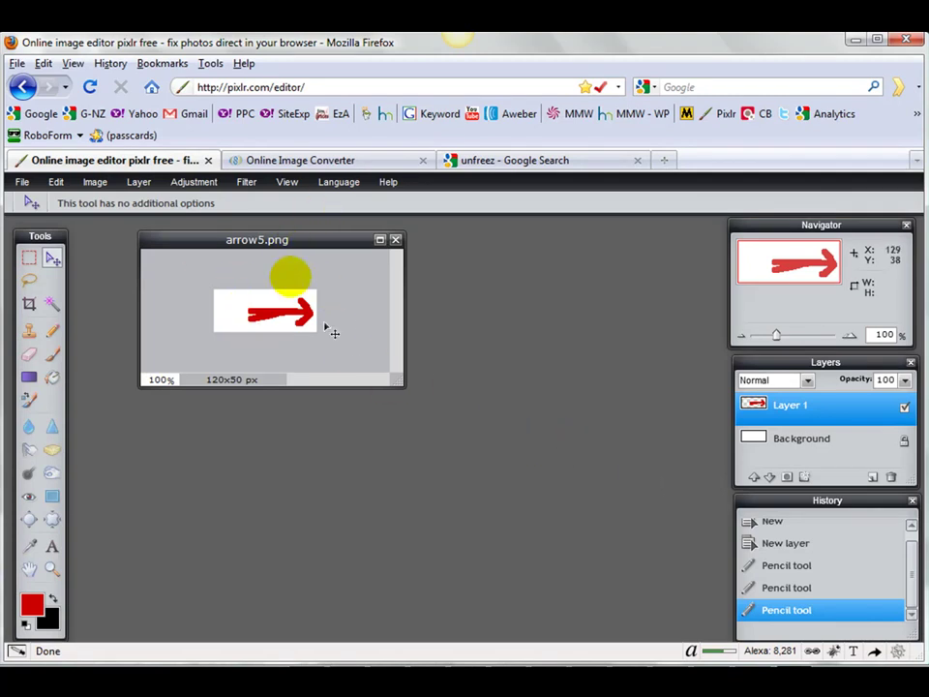
pyautogui.click(283, 162)
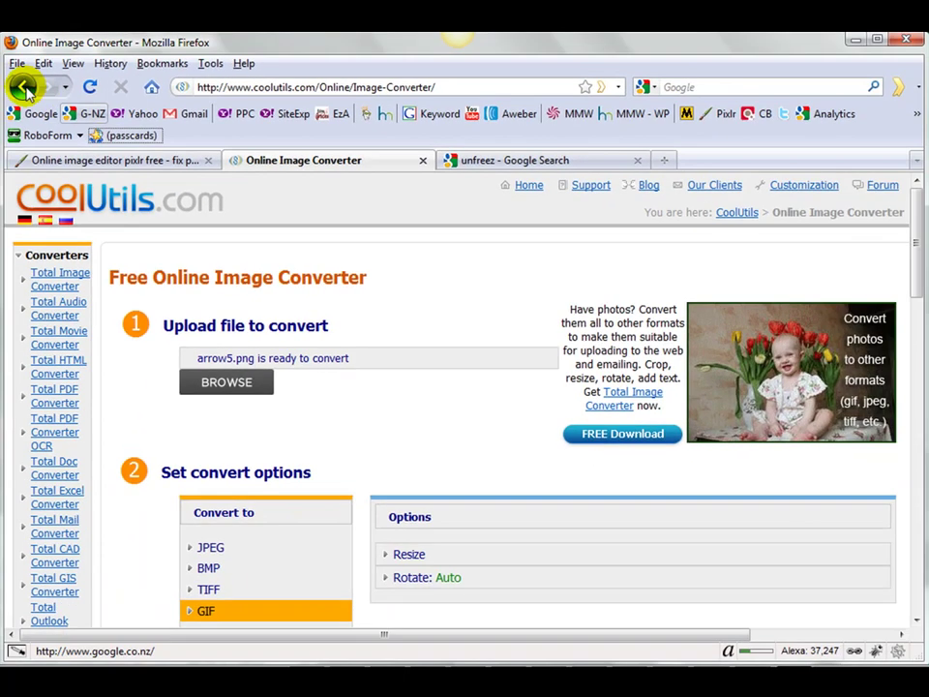
# Return to the Google results and reload the Online Image Converter page fresh
pyautogui.click(25, 87)
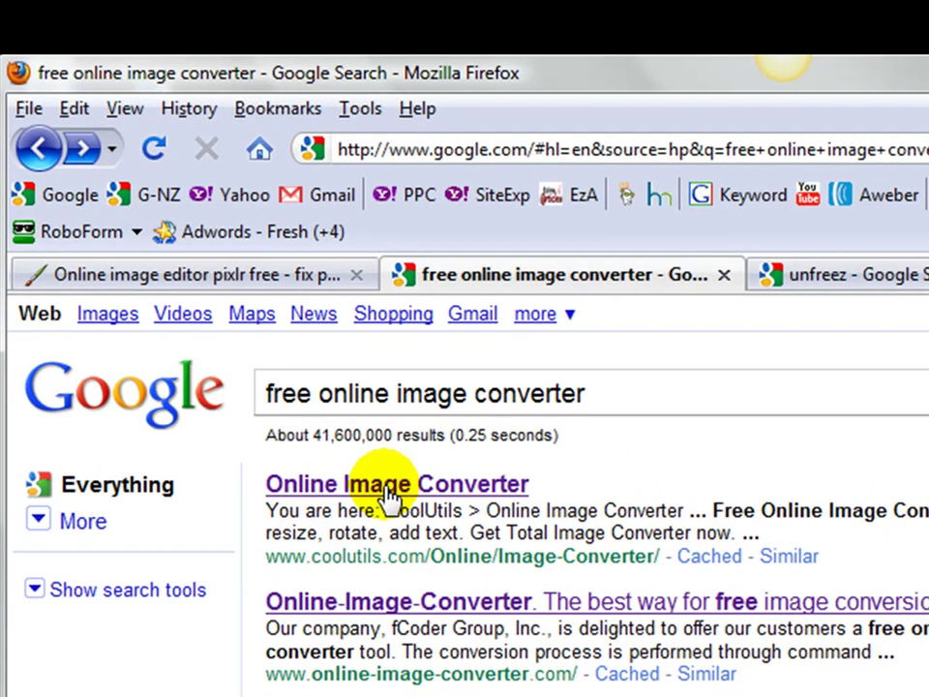
pyautogui.click(389, 496)
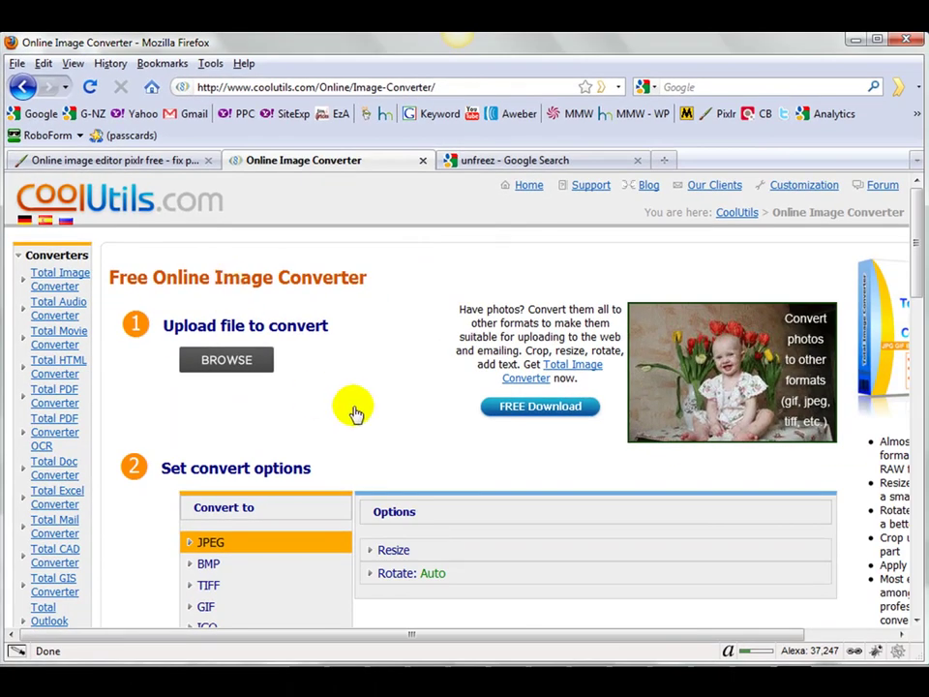
pyautogui.scroll(-1, 377, 368)
# Upload arrow1.png, convert it to GIF, and save arrow1.gif
pyautogui.click(228, 310)
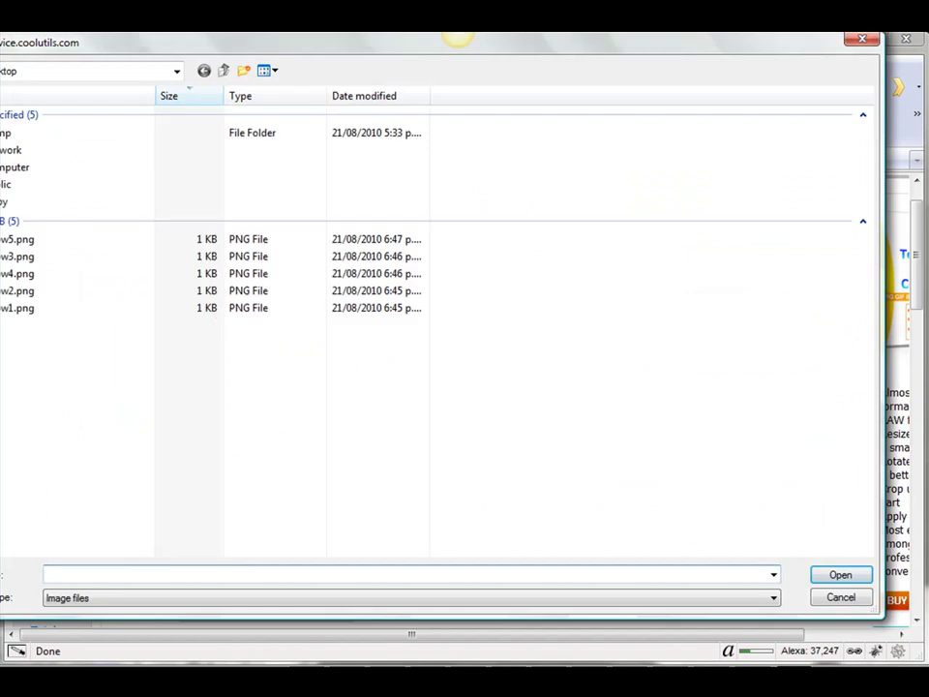
pyautogui.click(24, 308)
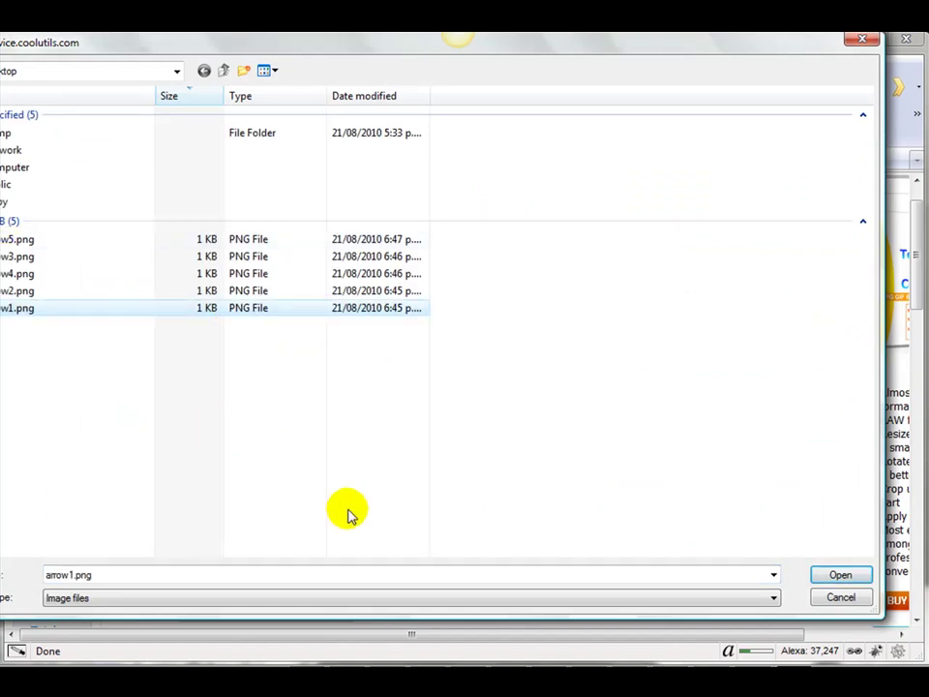
pyautogui.click(839, 575)
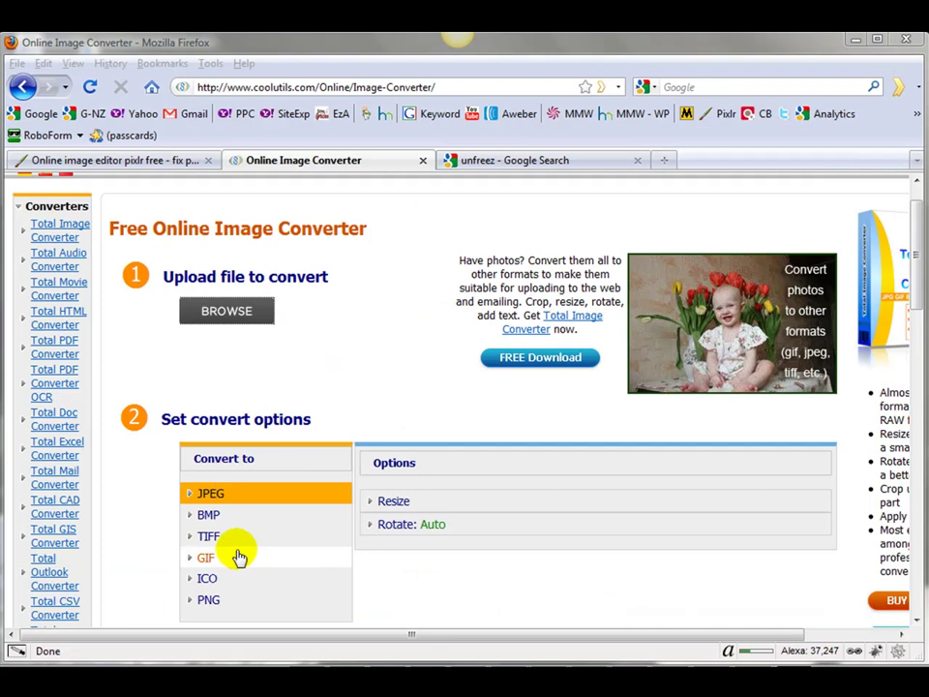
pyautogui.click(208, 556)
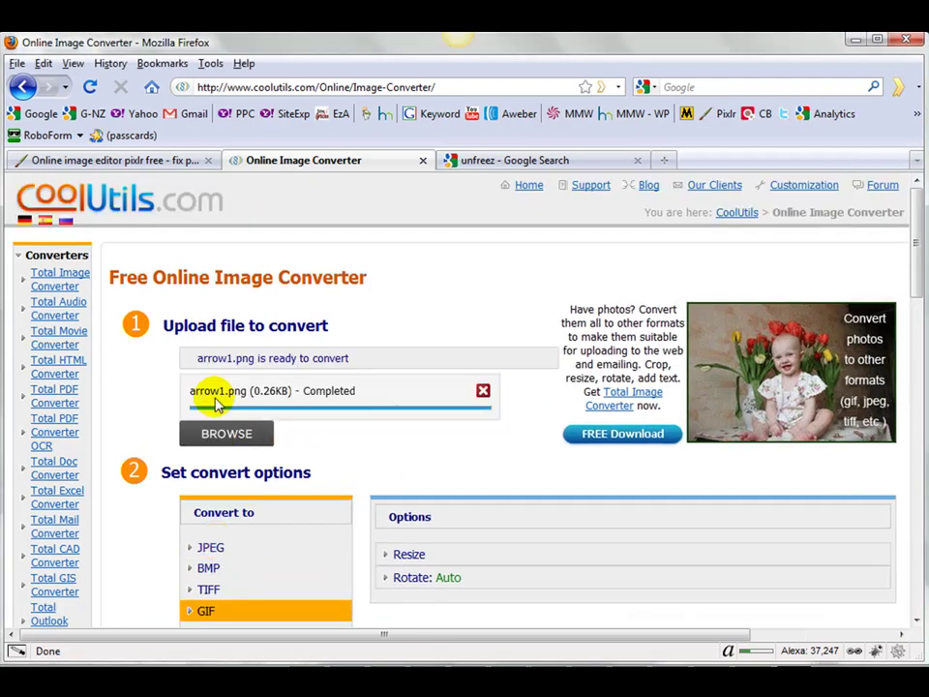
pyautogui.scroll(-1, 365, 387)
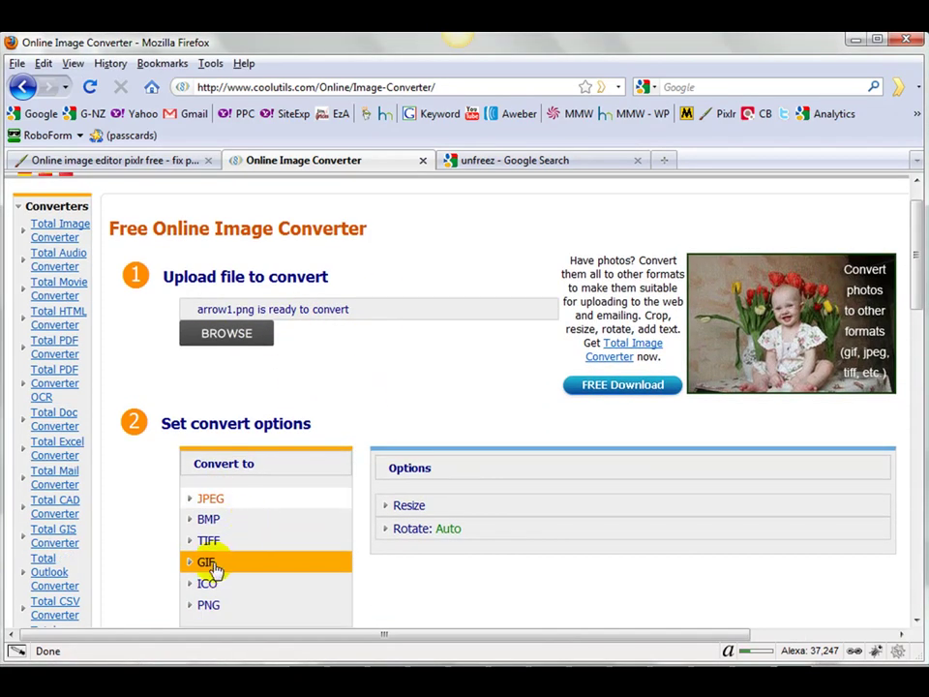
pyautogui.scroll(-2, 915, 323)
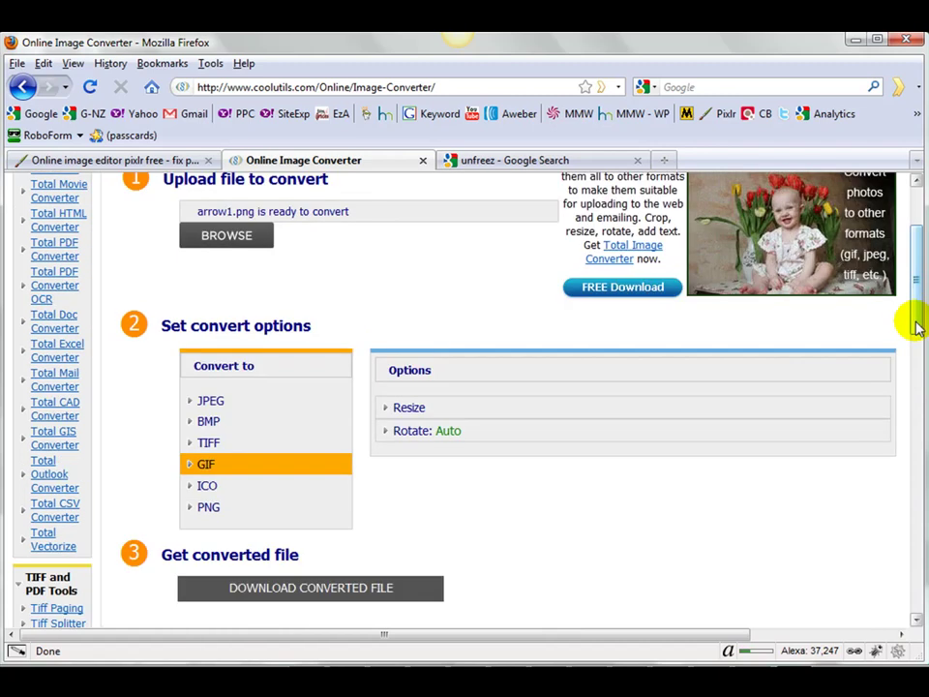
pyautogui.click(322, 592)
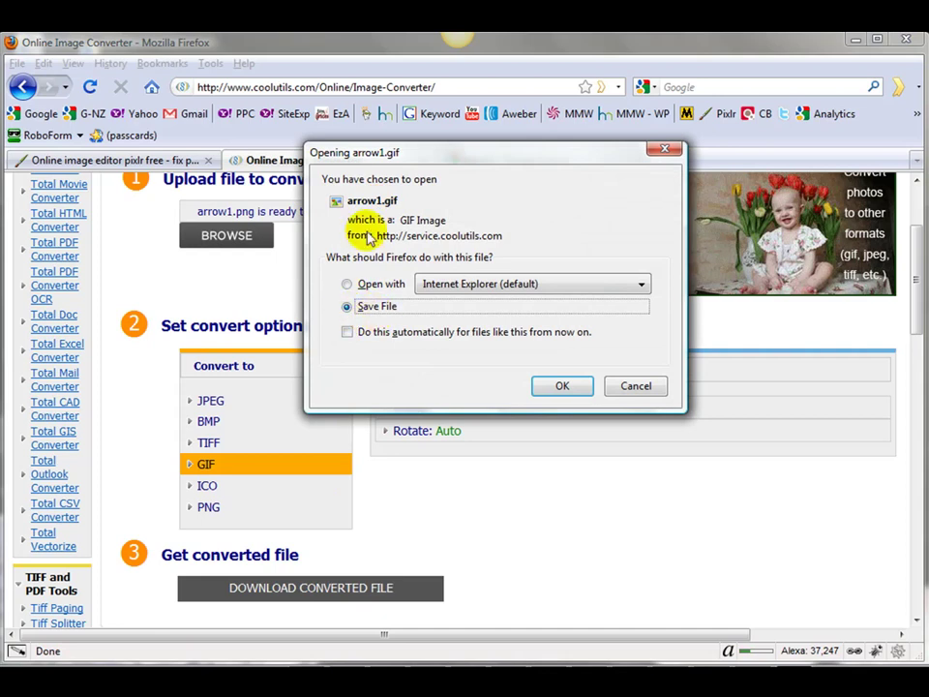
pyautogui.click(561, 387)
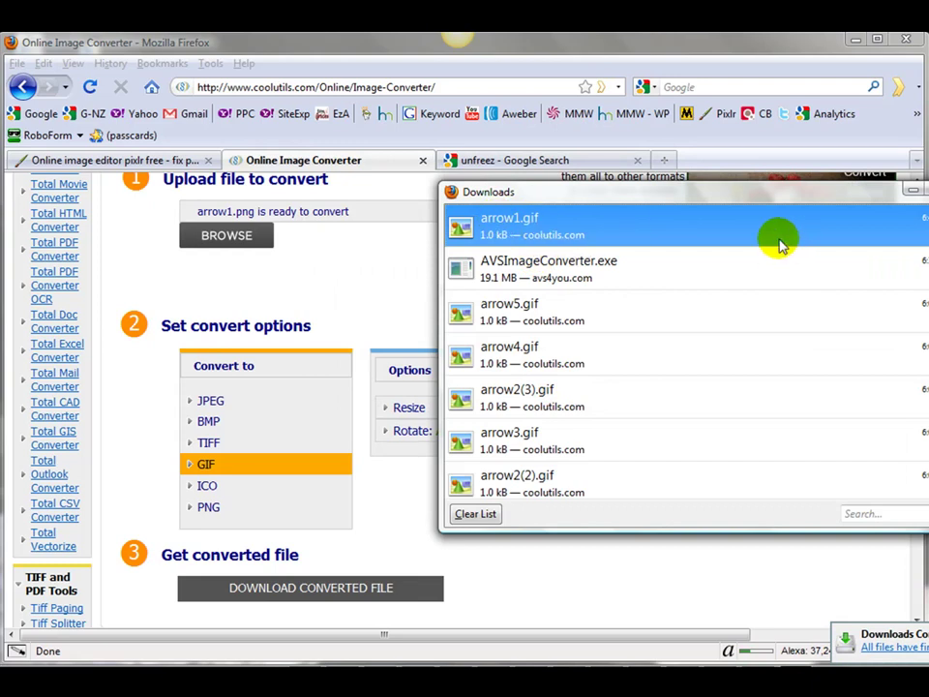
pyautogui.press('Escape')
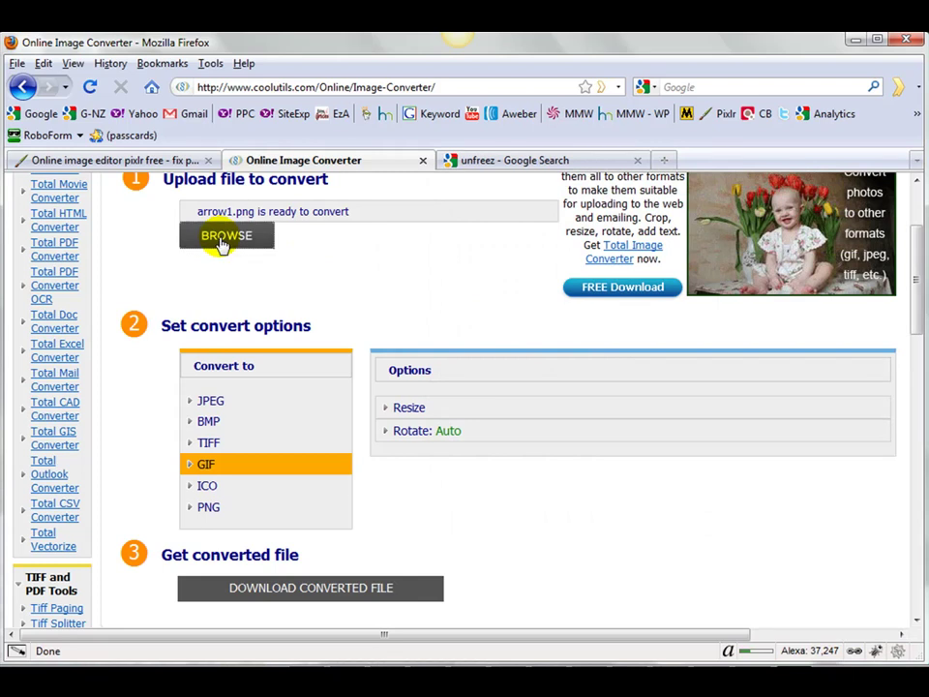
# Upload arrow2.png and save the converted arrow2.gif
pyautogui.click(220, 242)
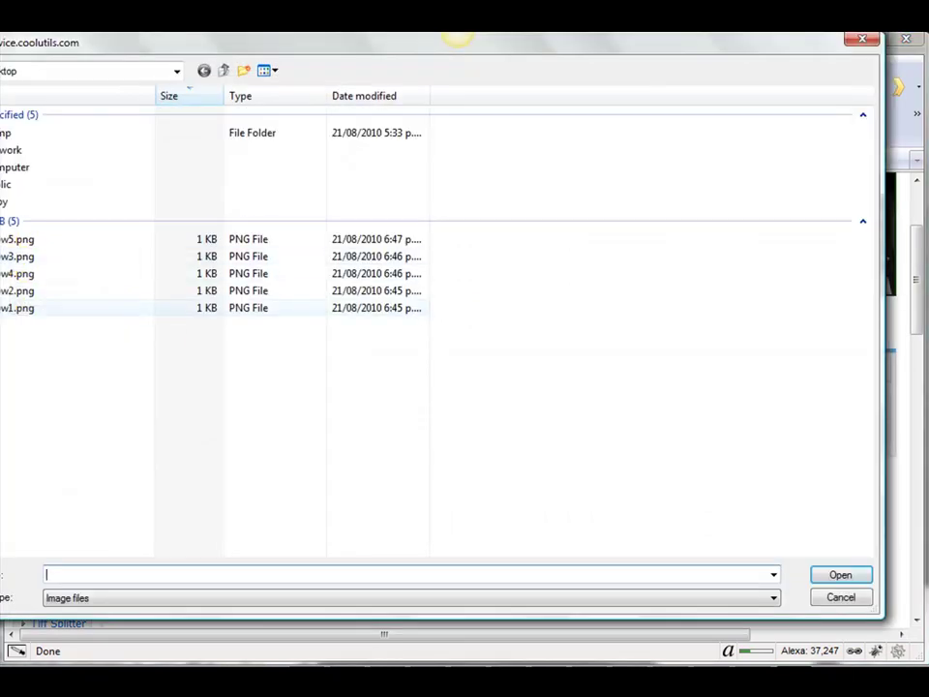
pyautogui.click(68, 290)
pyautogui.click(839, 575)
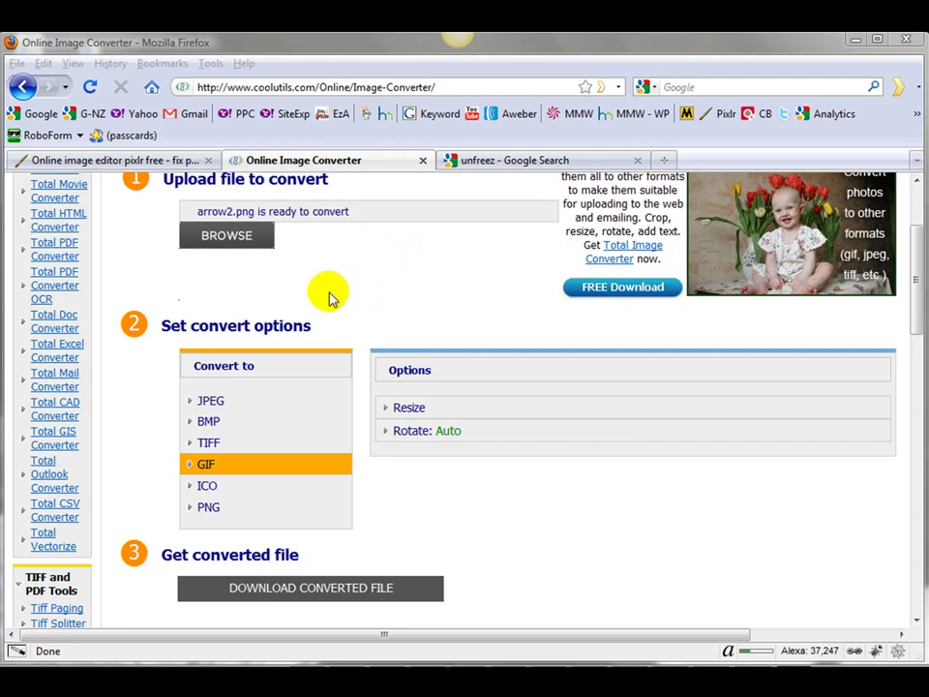
pyautogui.click(323, 591)
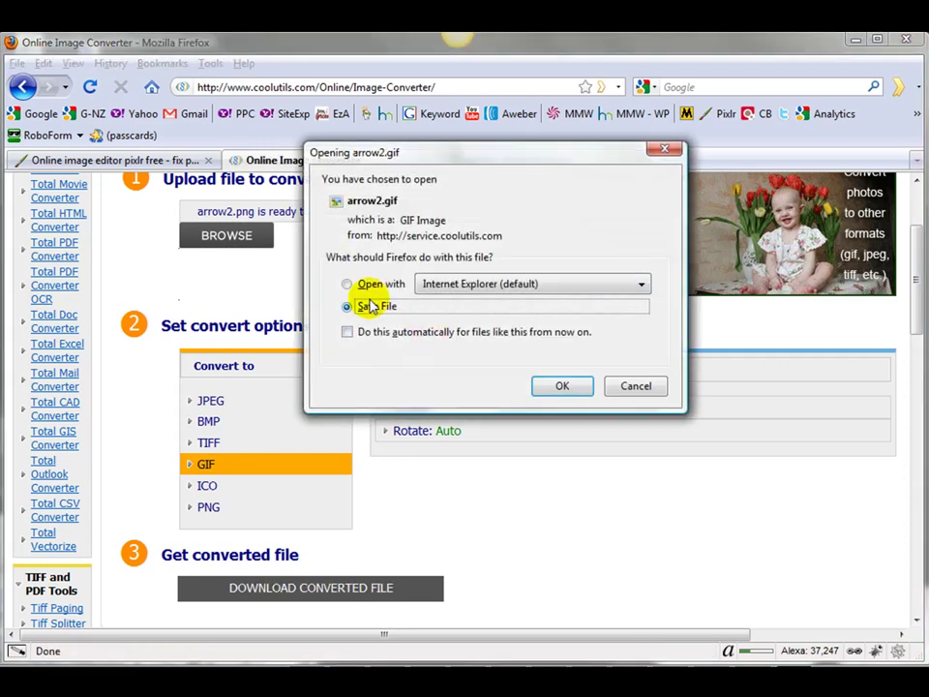
pyautogui.click(556, 386)
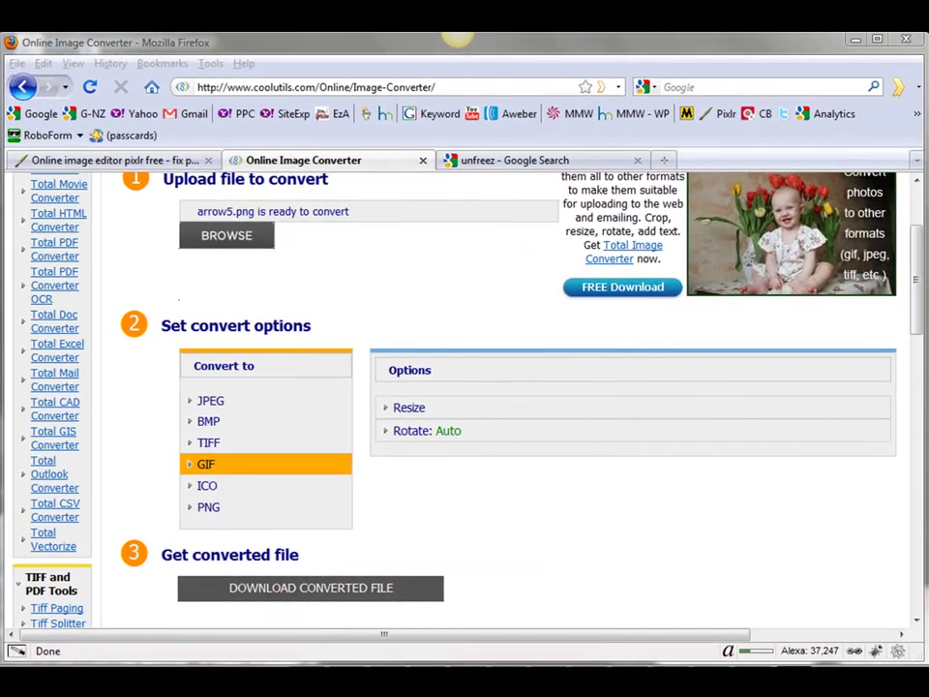
# Save the converted arrow5.gif, close the downloads list, and switch to the unfreez results
pyautogui.click(282, 594)
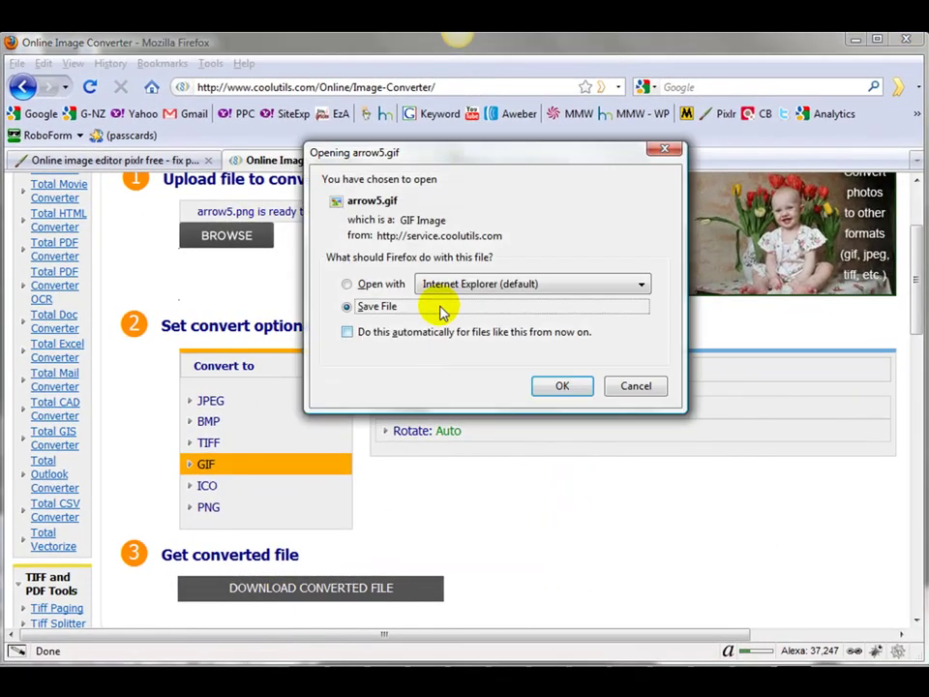
pyautogui.click(584, 383)
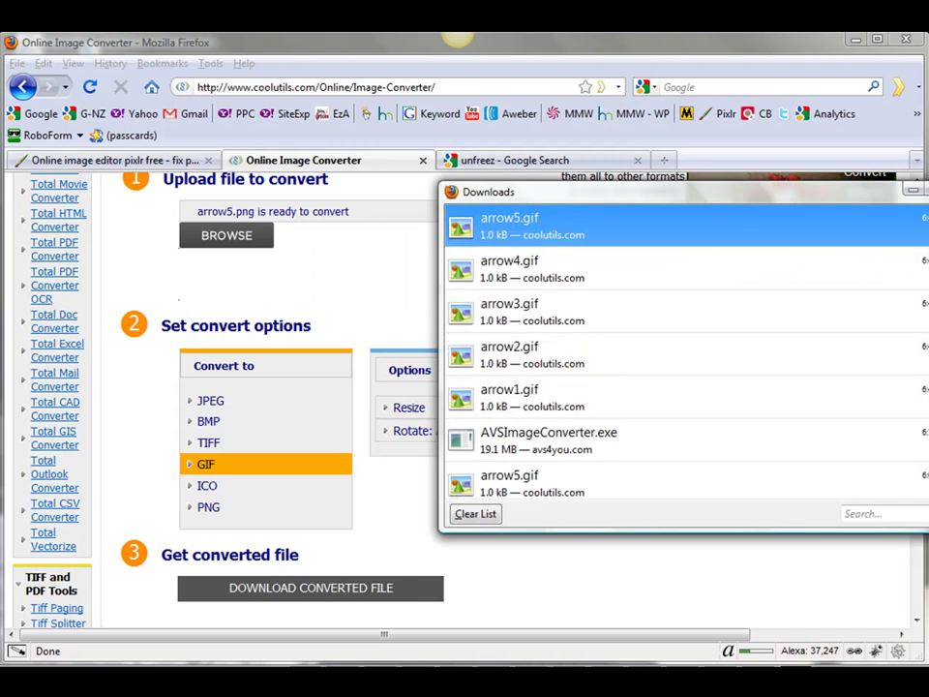
pyautogui.click(602, 270)
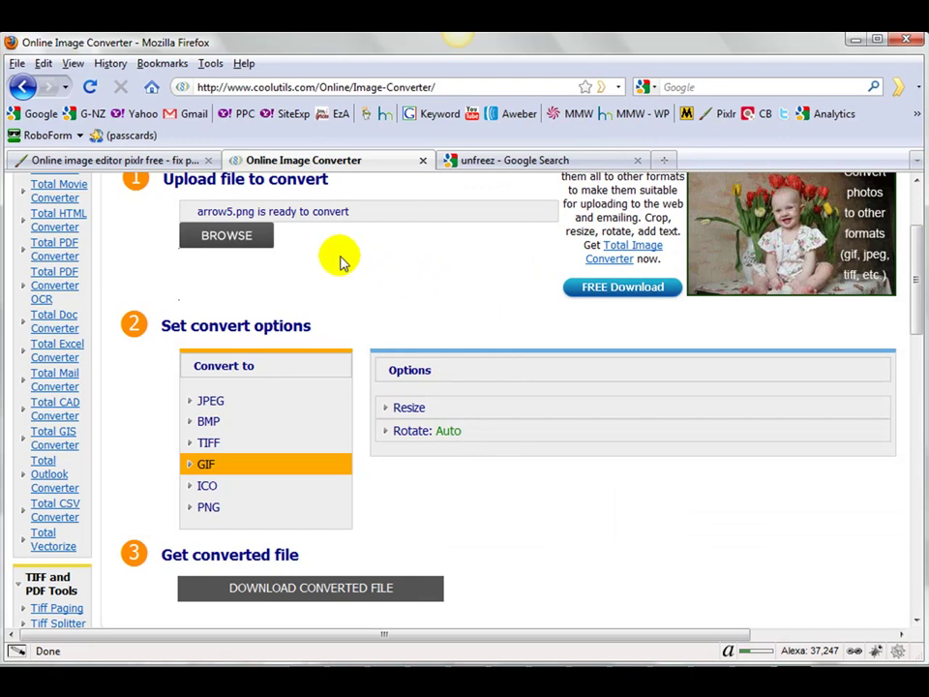
pyautogui.click(513, 160)
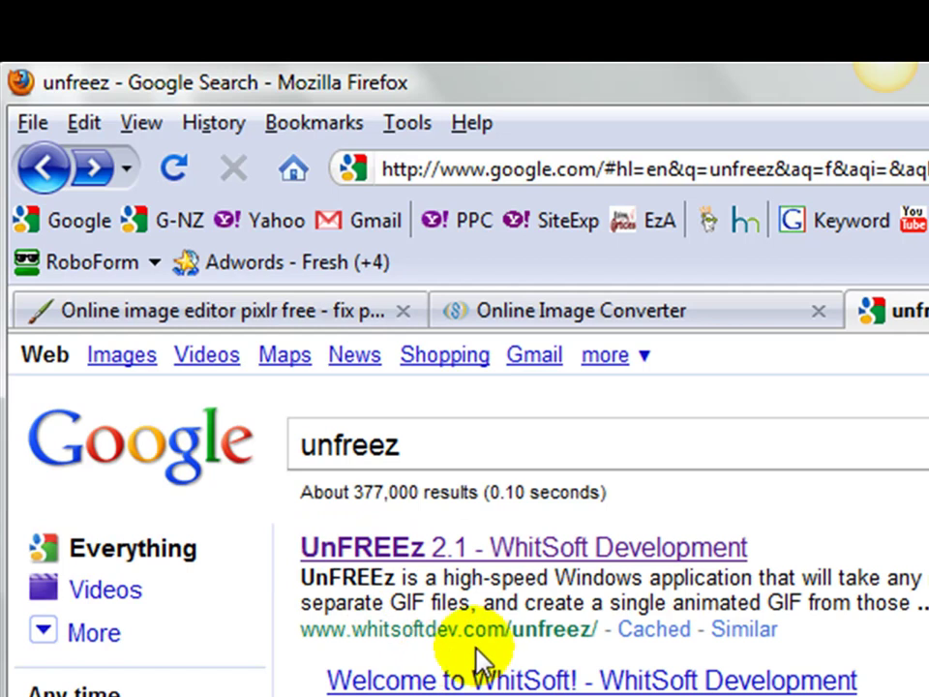
# Open WhitSoft's UnFREEz 2.1 result, read its instructions and download links, then minimise Firefox
pyautogui.click(581, 559)
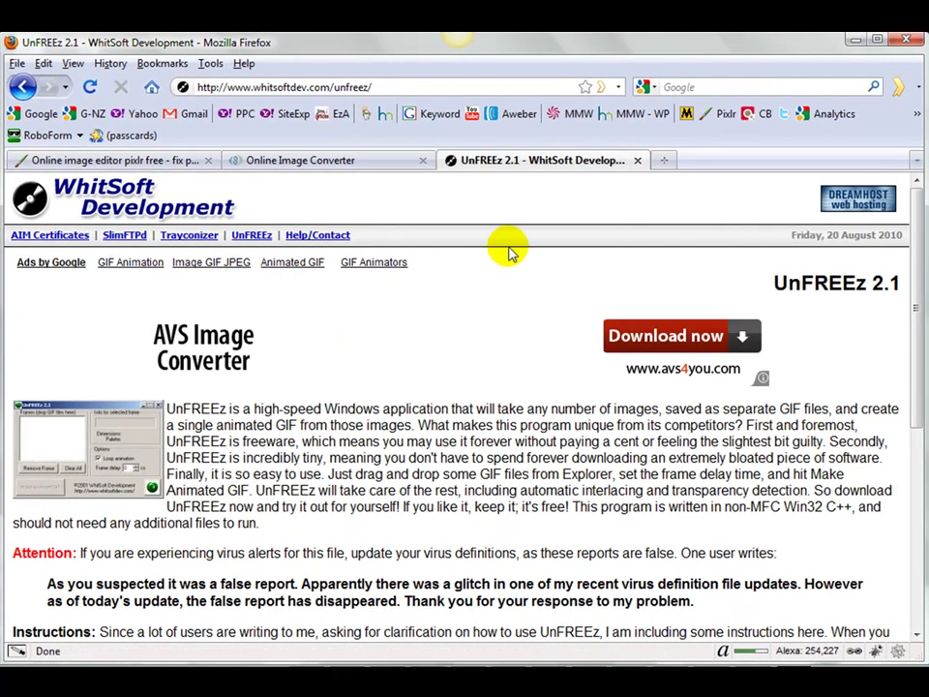
pyautogui.scroll(-8, 842, 339)
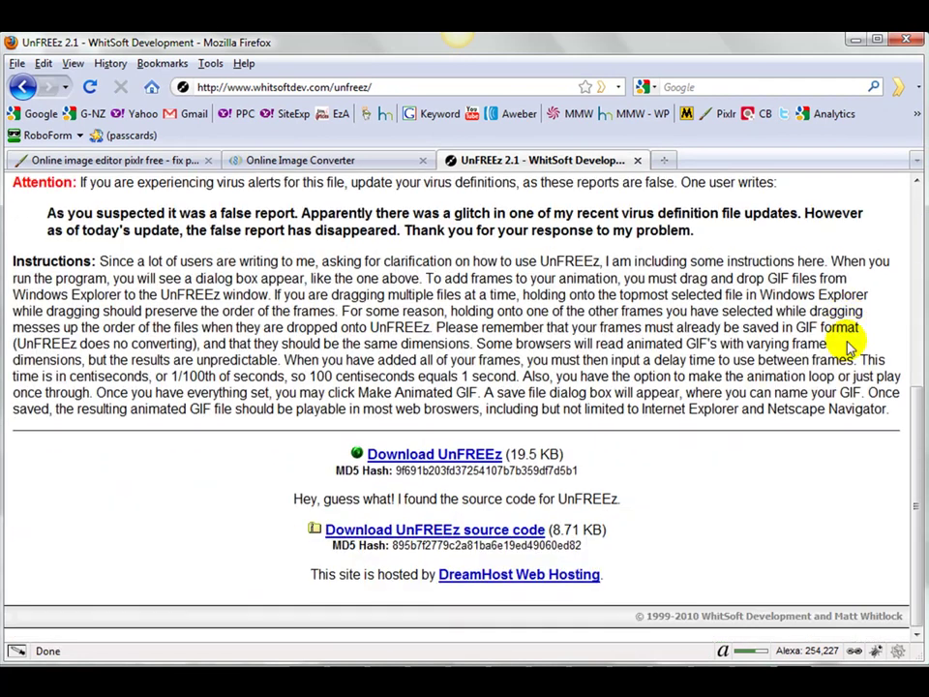
pyautogui.scroll(8, 844, 337)
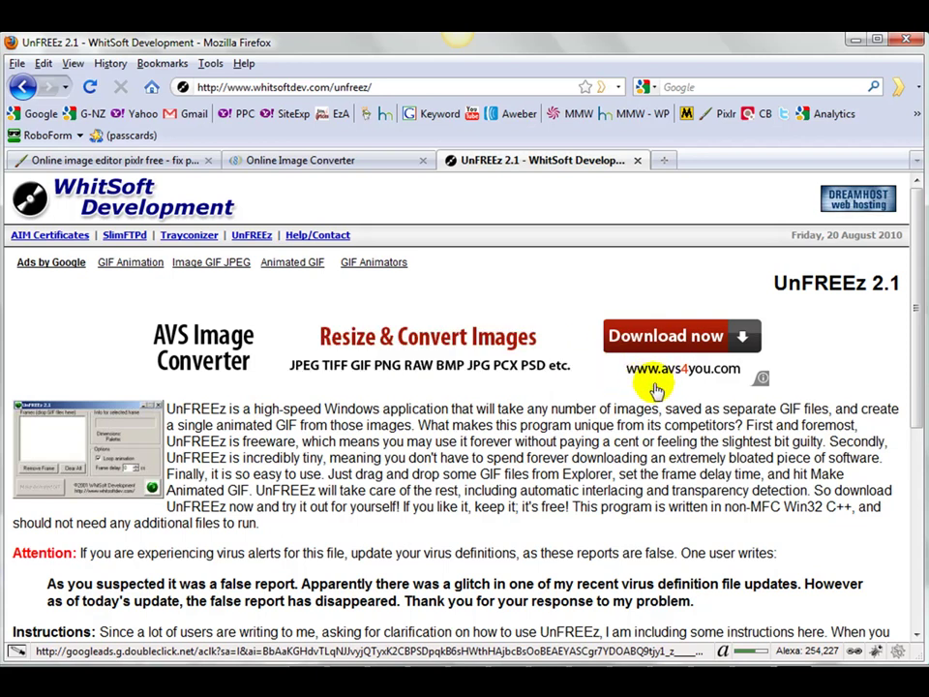
pyautogui.scroll(-7, 852, 300)
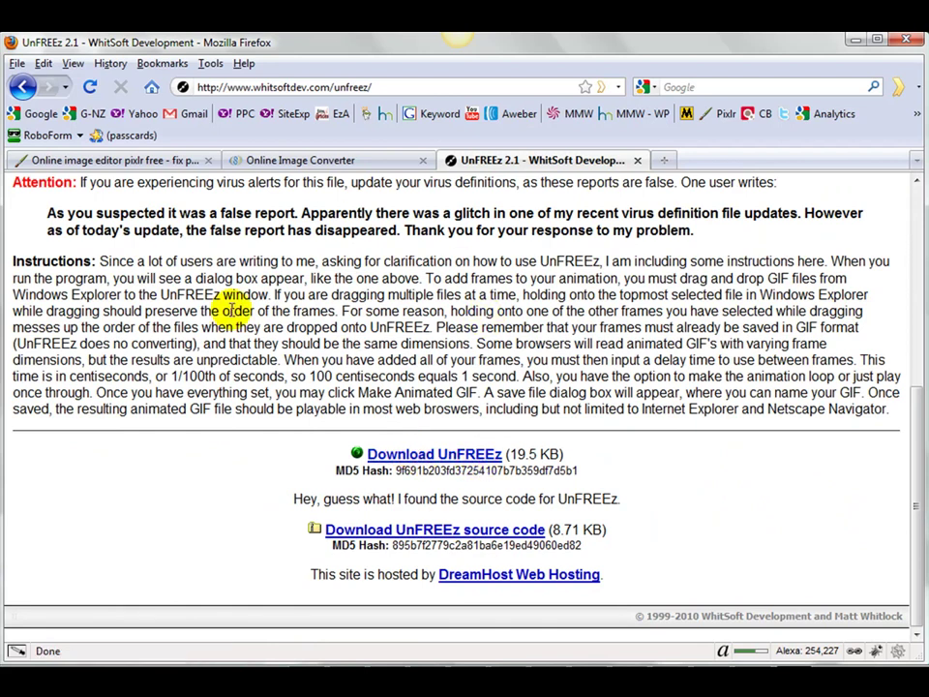
pyautogui.click(859, 43)
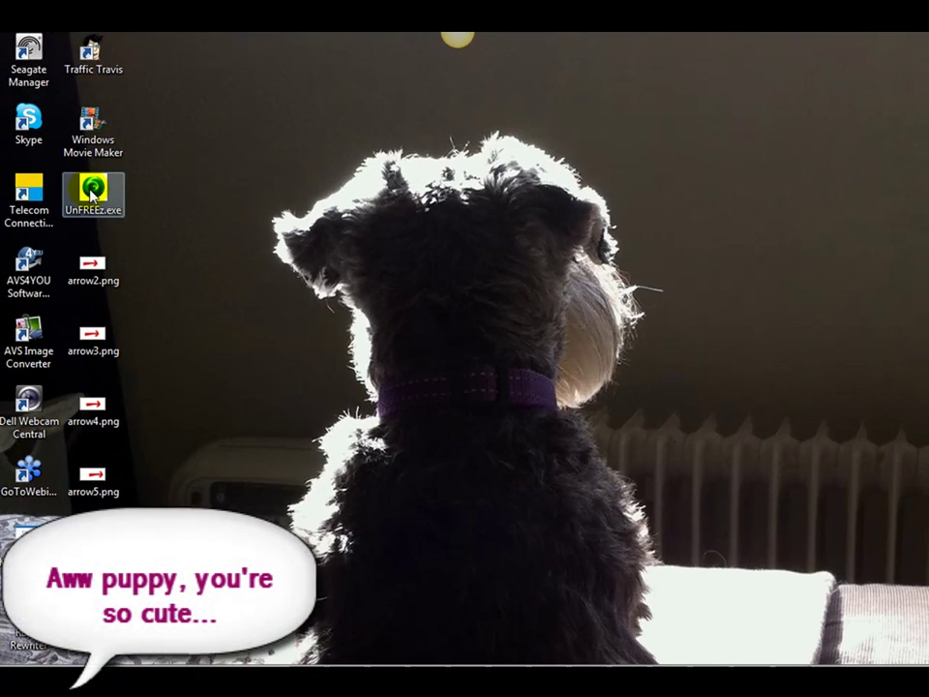
# Launch UnFREEz.exe from the desktop
pyautogui.doubleClick(92, 196)
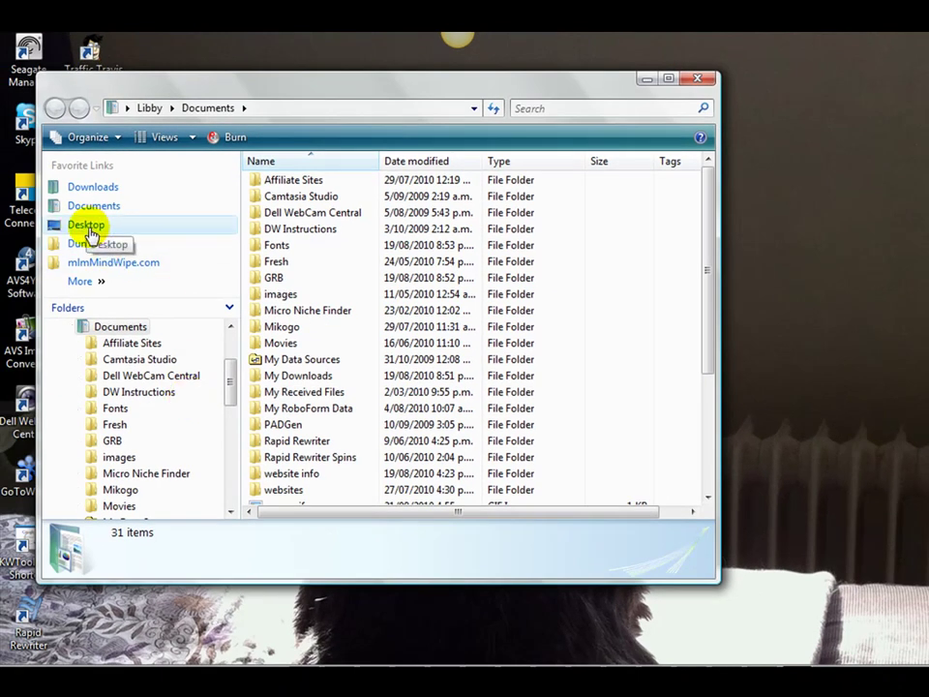
# Show the Downloads folder and resize and move its window so UnFREEz stays visible
pyautogui.click(103, 190)
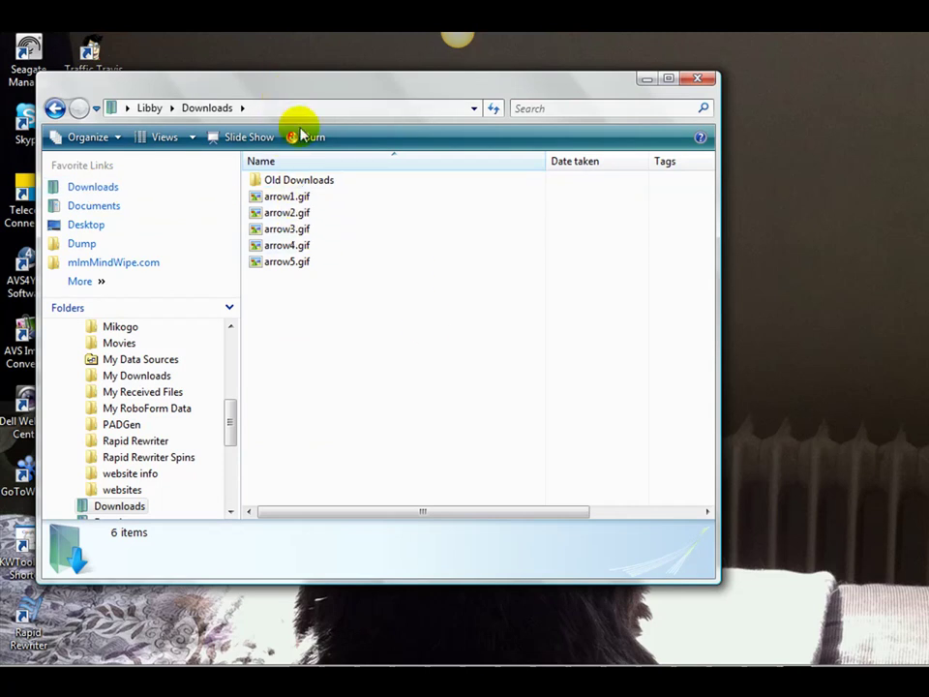
pyautogui.moveTo(710, 581); pyautogui.dragTo(465, 429)
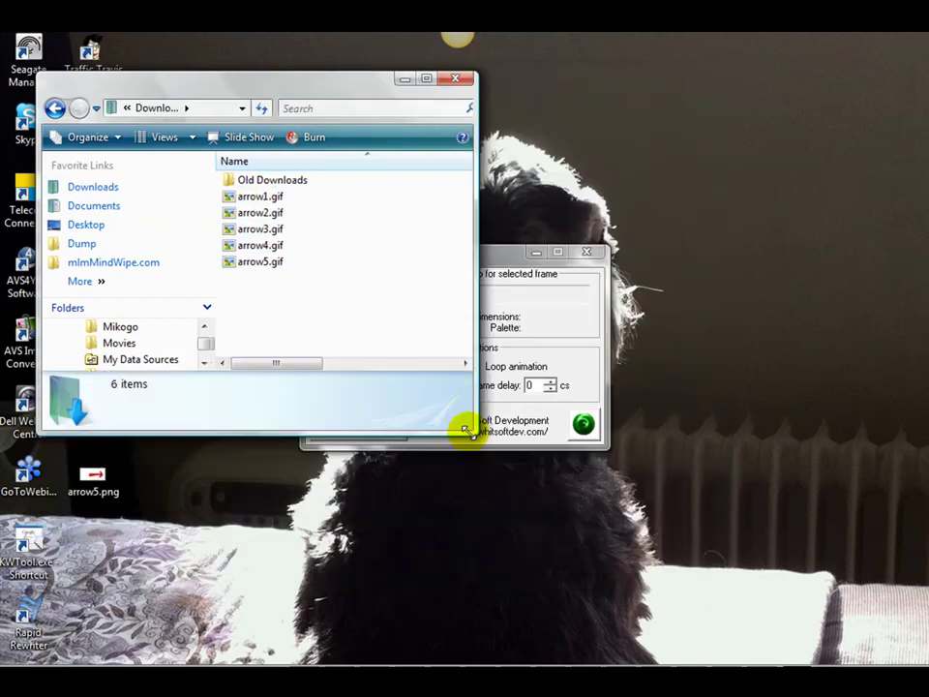
pyautogui.moveTo(249, 108); pyautogui.dragTo(826, 211)
# Select arrow1.gif through arrow5.gif and drop them into UnFREEz's Frames list in order
pyautogui.click(844, 304)
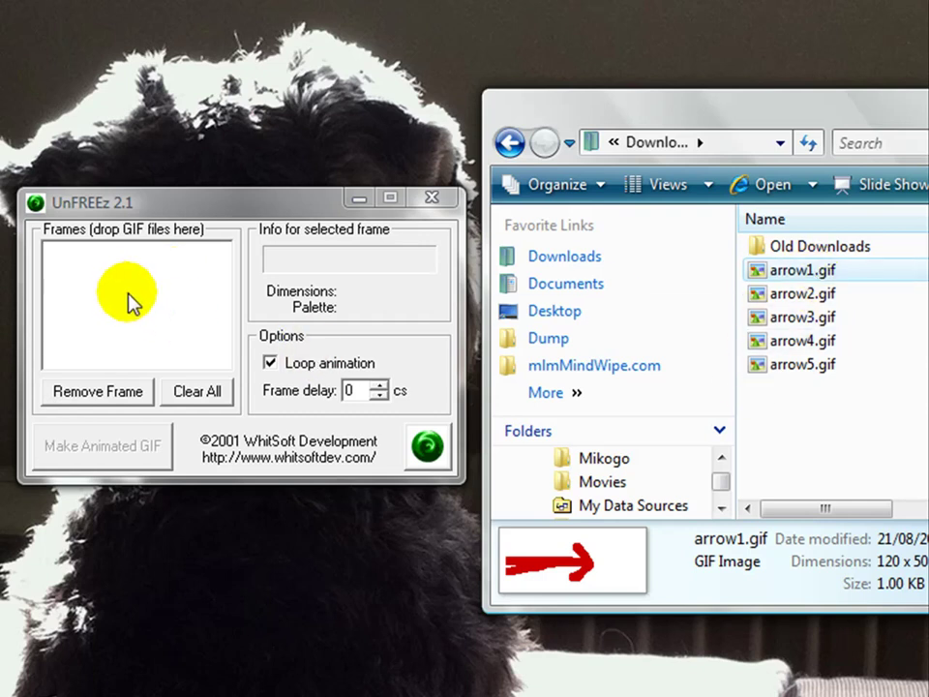
pyautogui.keyDown('shift'); pyautogui.click(798, 366); pyautogui.keyUp('shift')
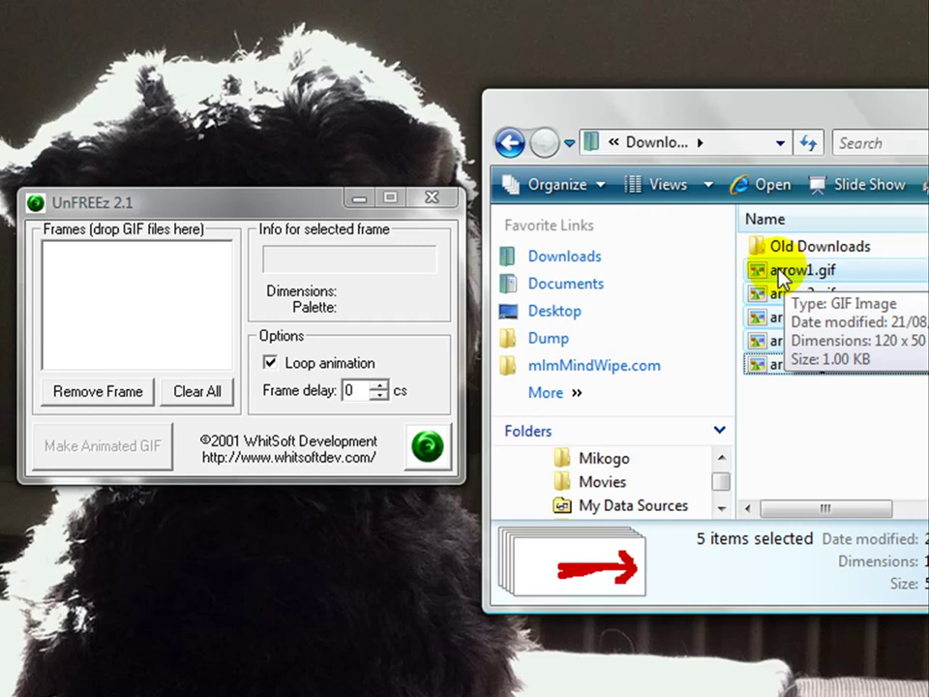
pyautogui.click(780, 274)
pyautogui.keyDown('shift'); pyautogui.click(790, 374); pyautogui.keyUp('shift')
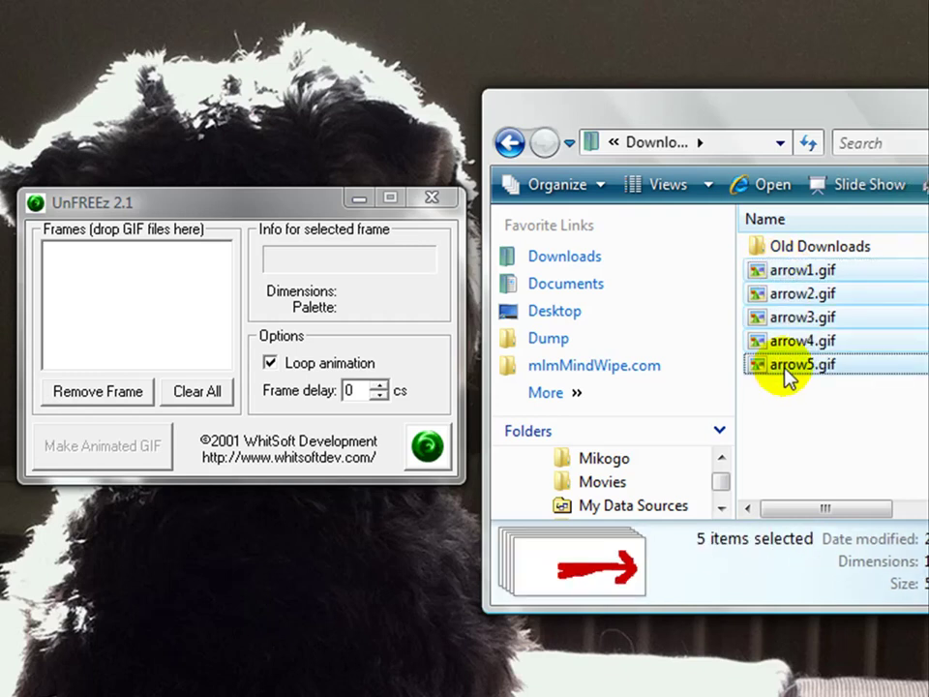
pyautogui.moveTo(789, 273); pyautogui.dragTo(131, 270)
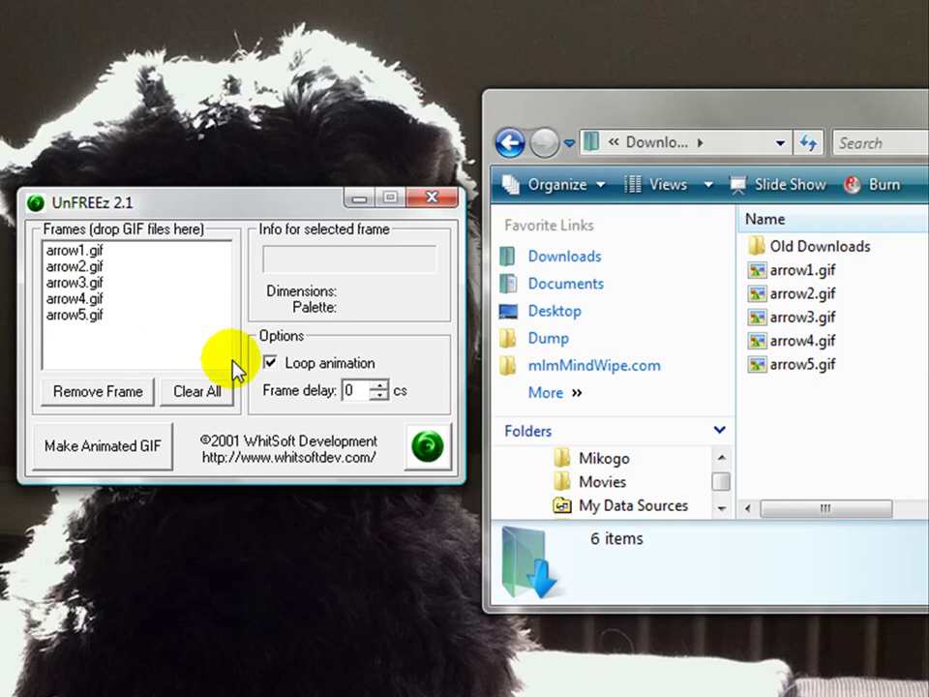
# Set the frame delay to 30 cs and name the animated GIF arrowww for saving
pyautogui.doubleClick(352, 388)
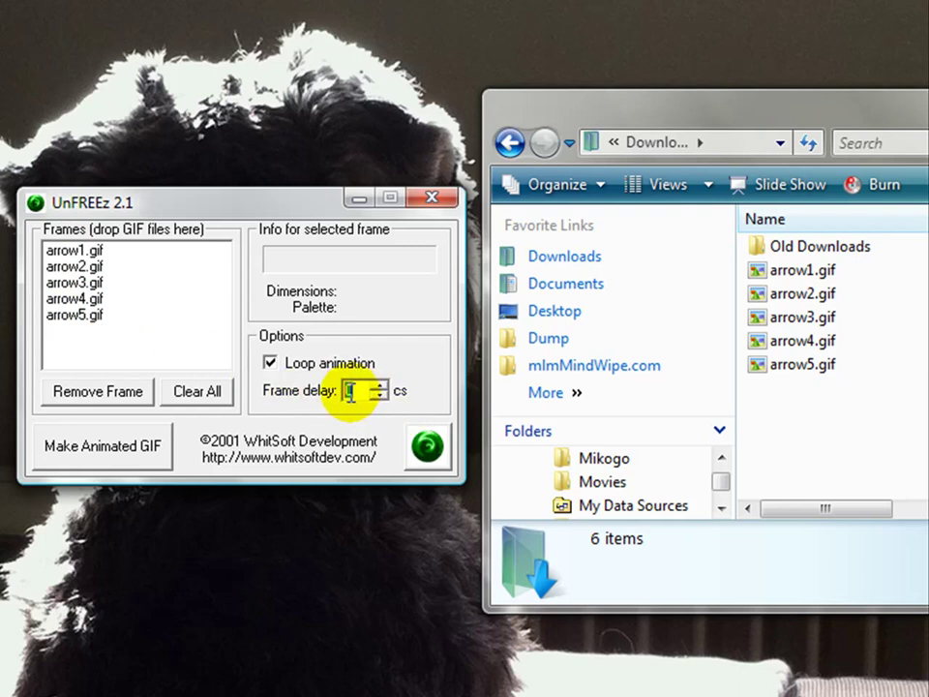
pyautogui.write('30')
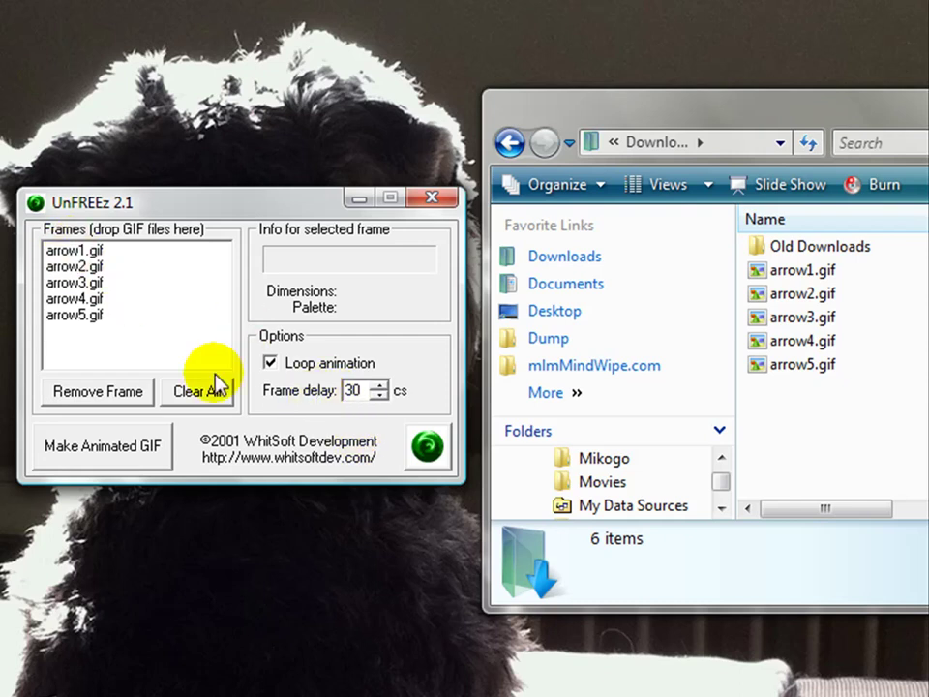
pyautogui.click(109, 447)
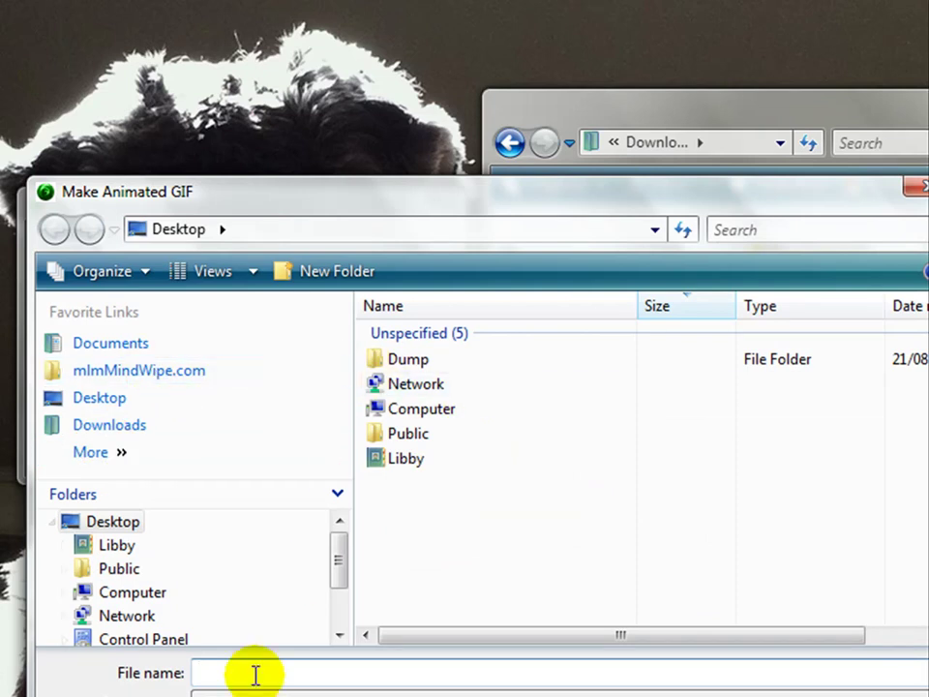
pyautogui.write('awwo')
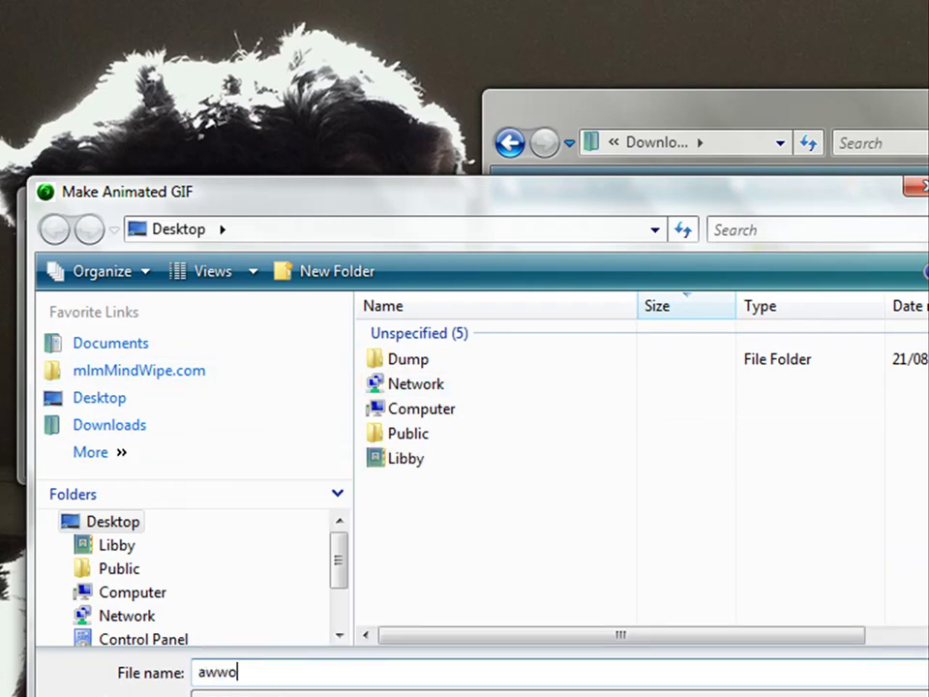
pyautogui.press('BackSpace')
pyautogui.write('rrowww')
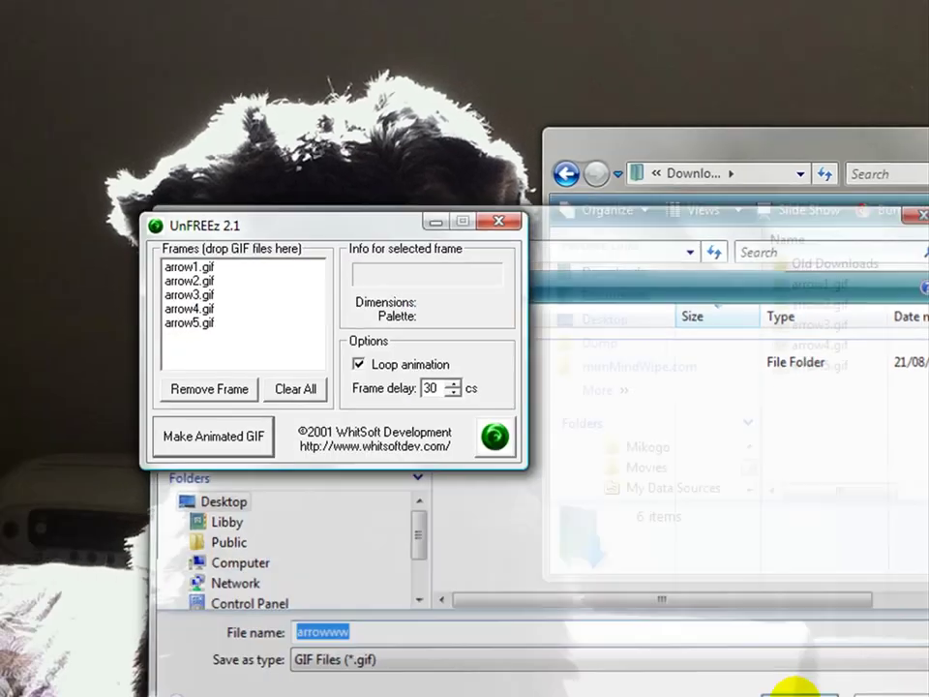
# Save arrowww.gif to the Desktop and open it in Internet Explorer to watch the arrow
pyautogui.click(795, 691)
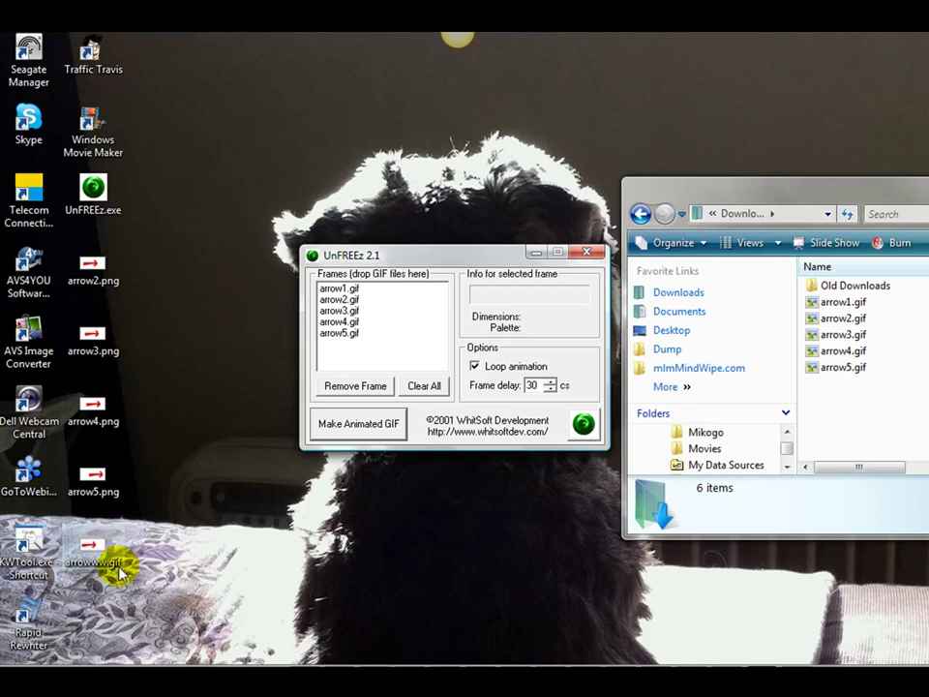
pyautogui.click(96, 548)
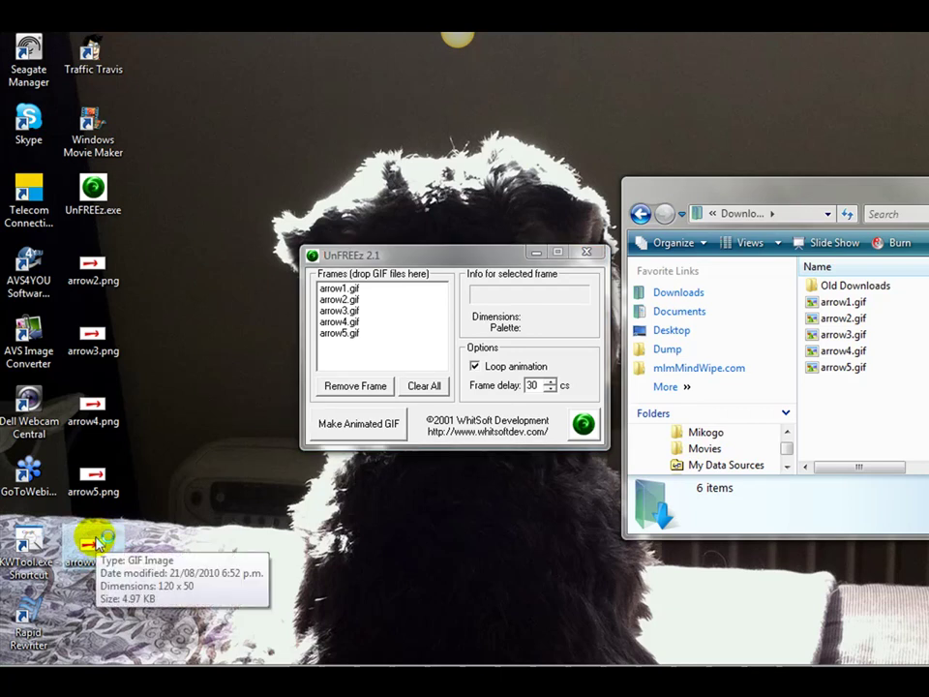
pyautogui.doubleClick(97, 548)
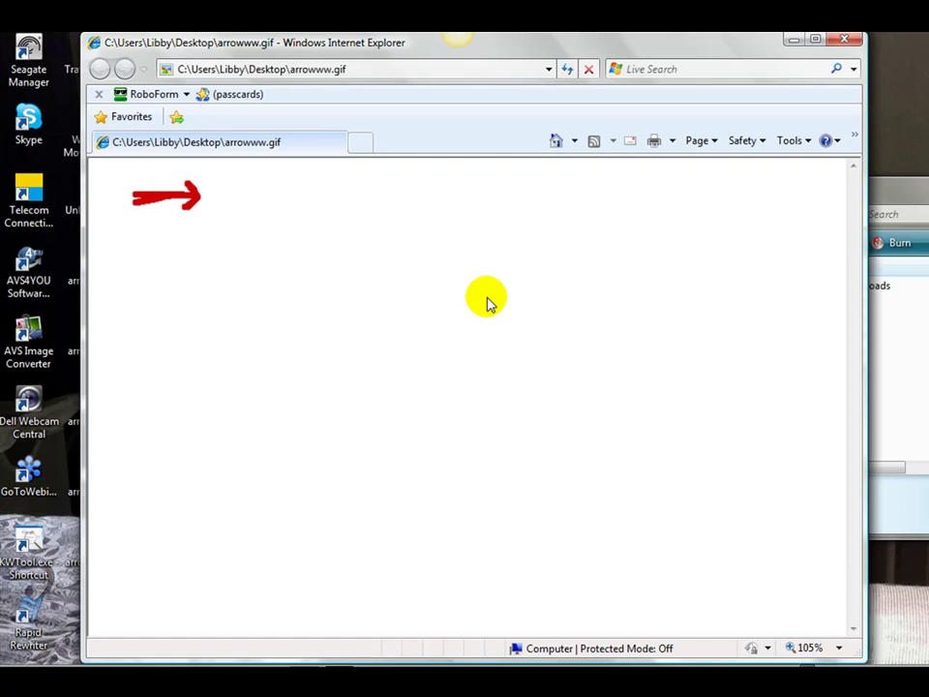